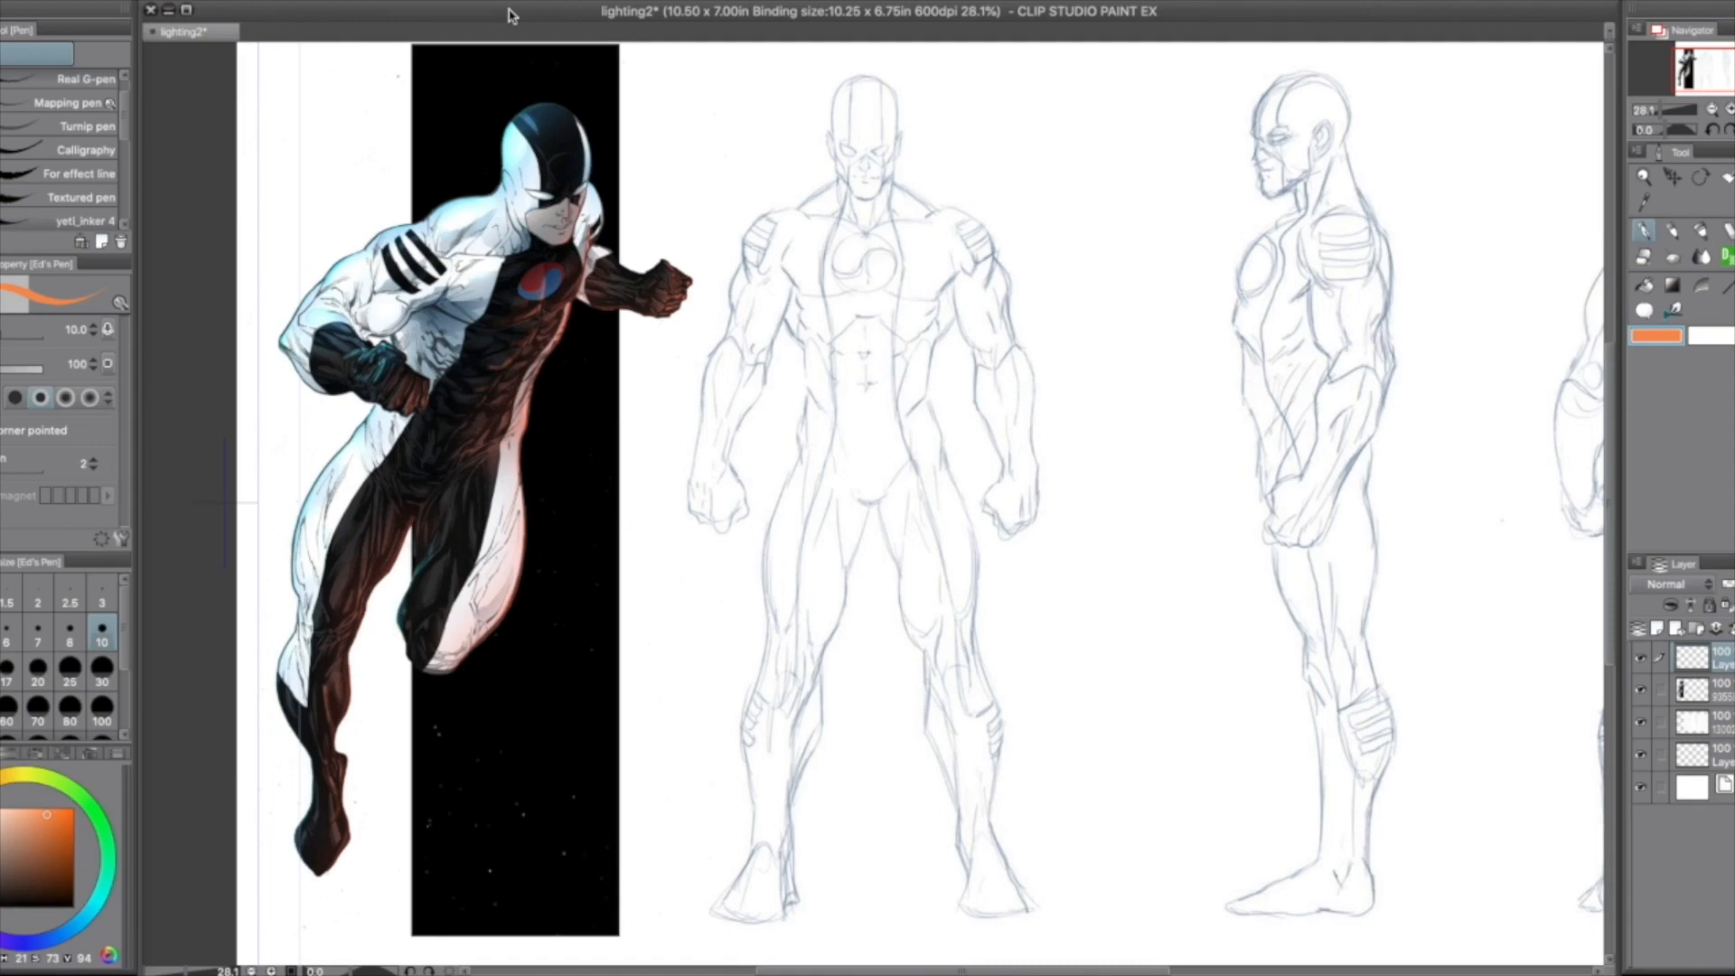
Step: Draw four bright cyan arrows with the pen, pointing down toward the head, shoulder, arm and thigh on the coloured hero's left-hand side
{"action": "left_click", "coordinate": [1644, 177]}
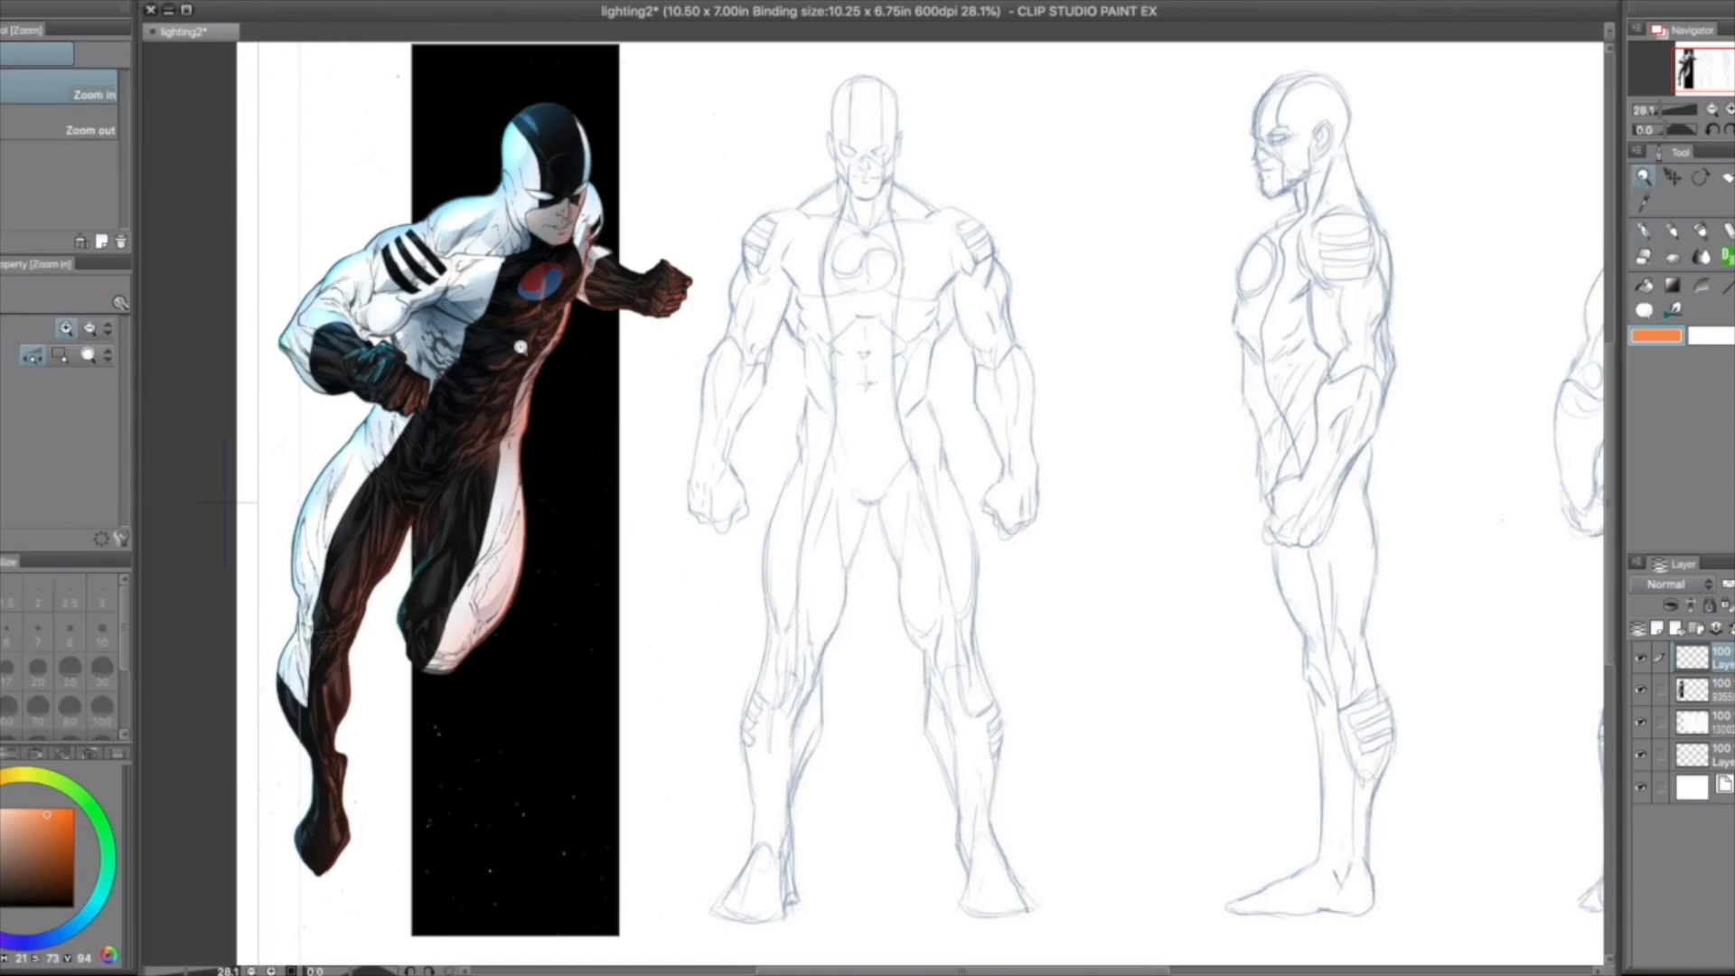
{"action": "left_click_drag", "start_coordinate": [486, 377], "coordinate": [564, 330]}
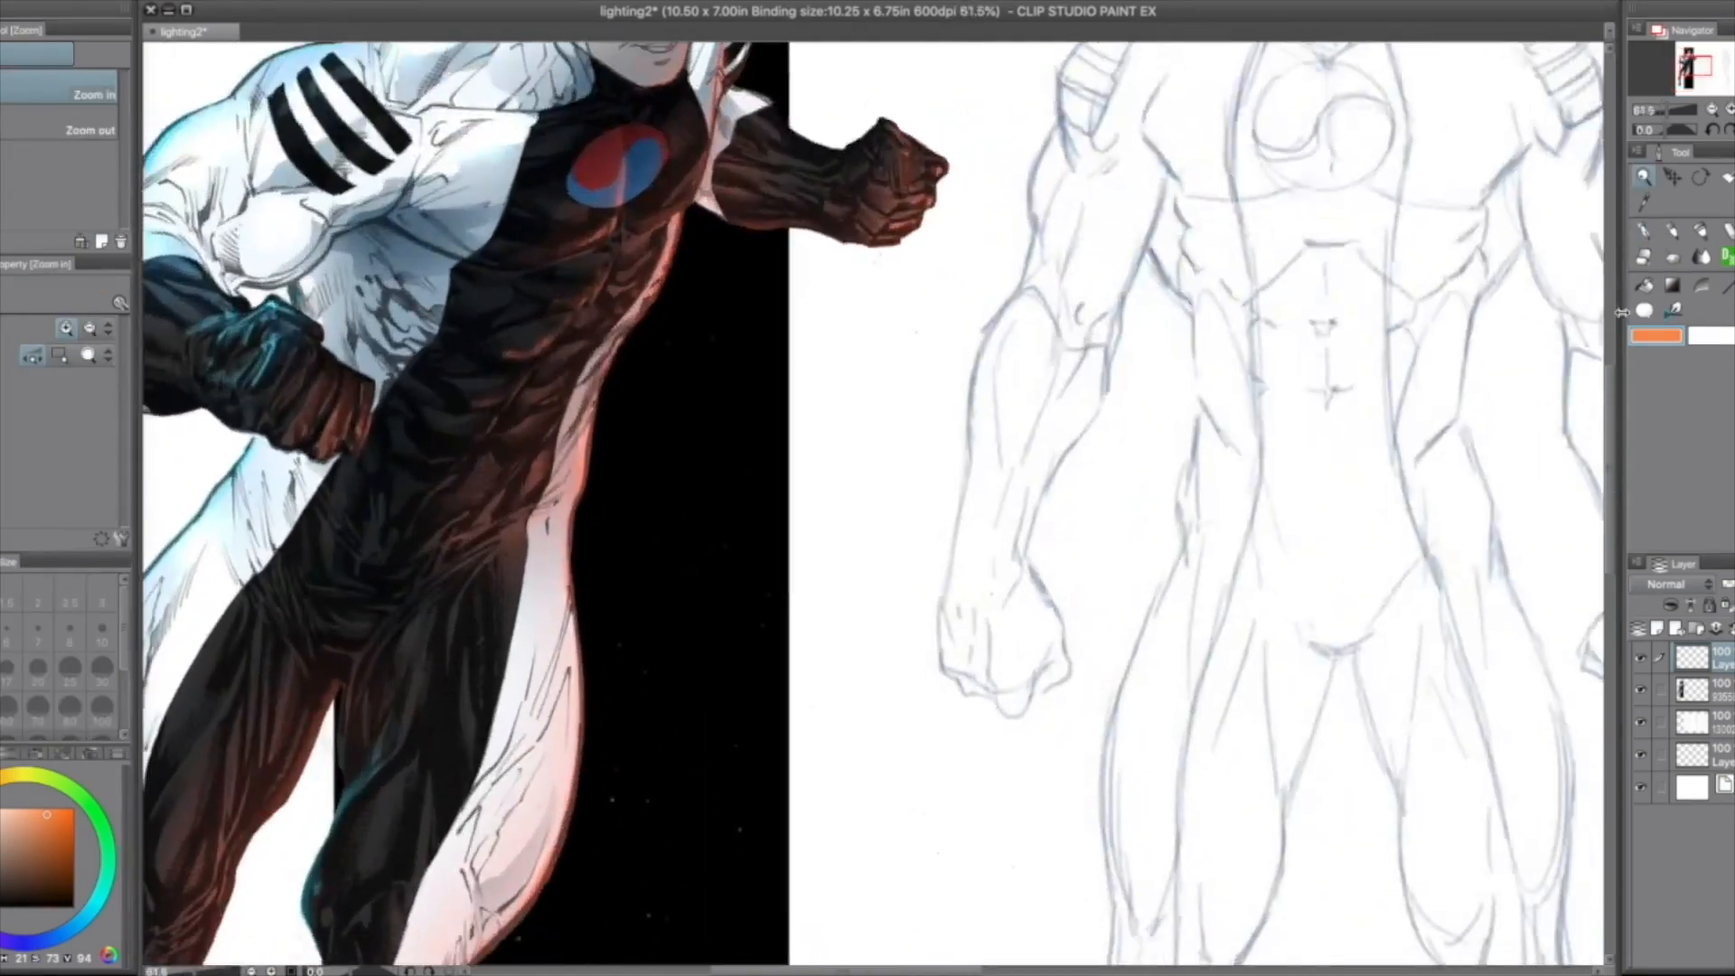
{"action": "scroll", "coordinate": [1586, 308], "scroll_direction": "up", "scroll_amount": 5}
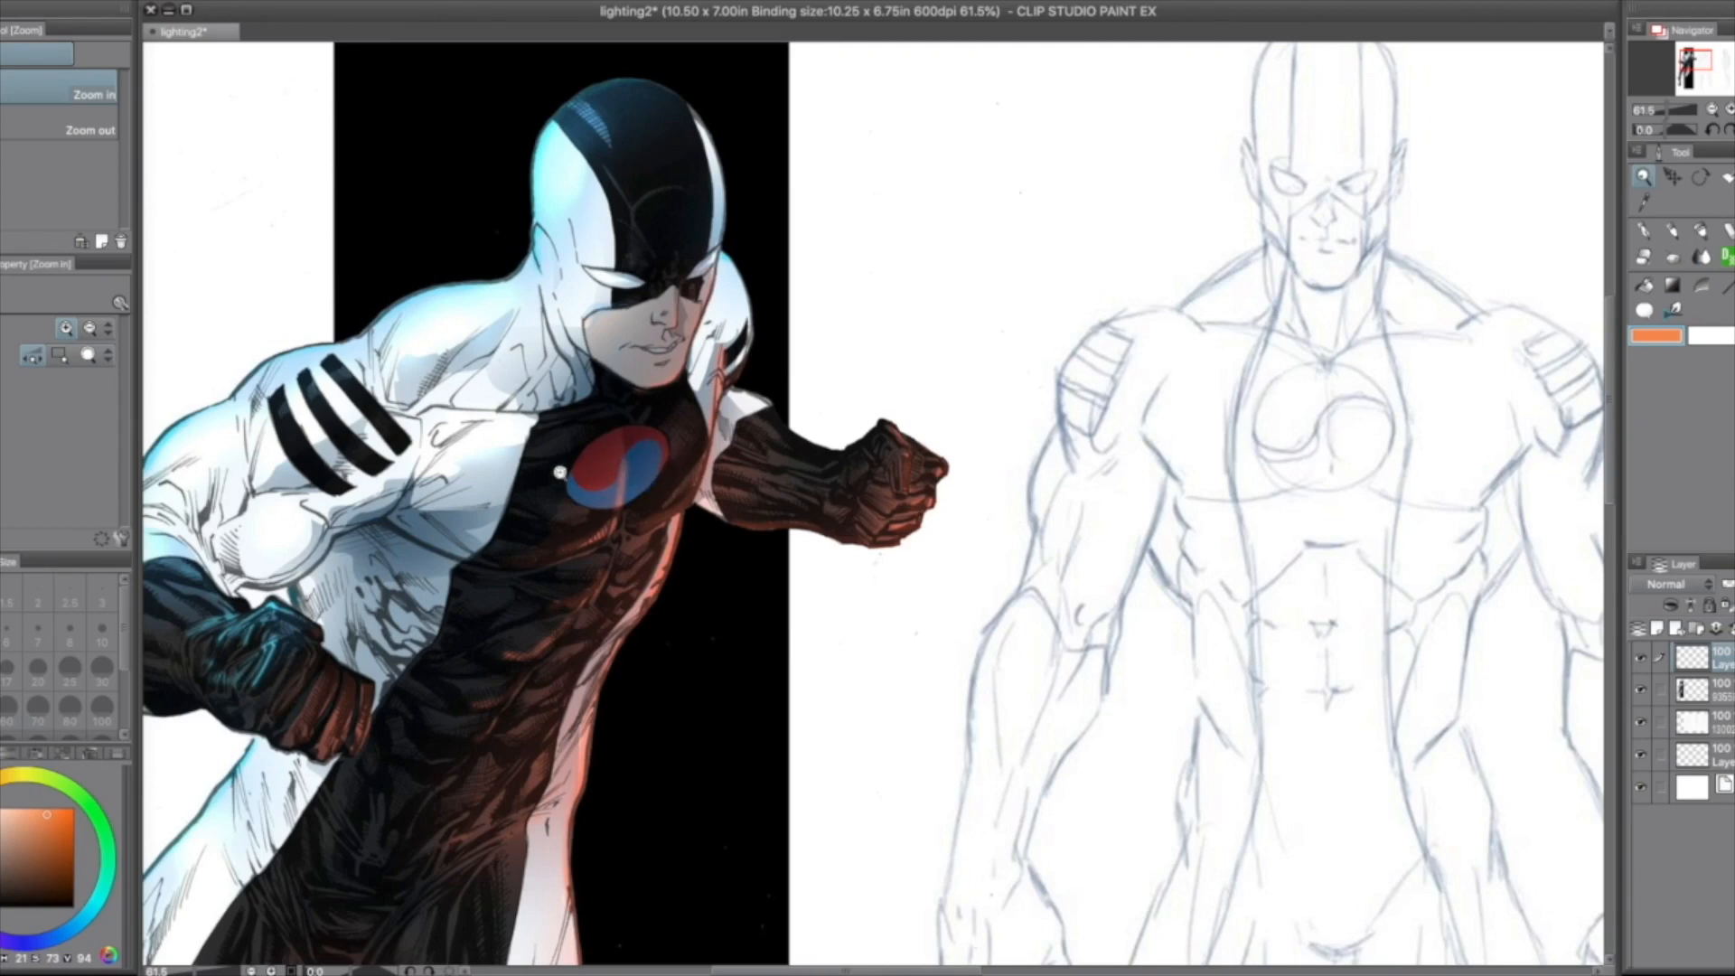
{"action": "left_click", "coordinate": [1717, 110]}
{"action": "left_click", "coordinate": [1717, 110]}
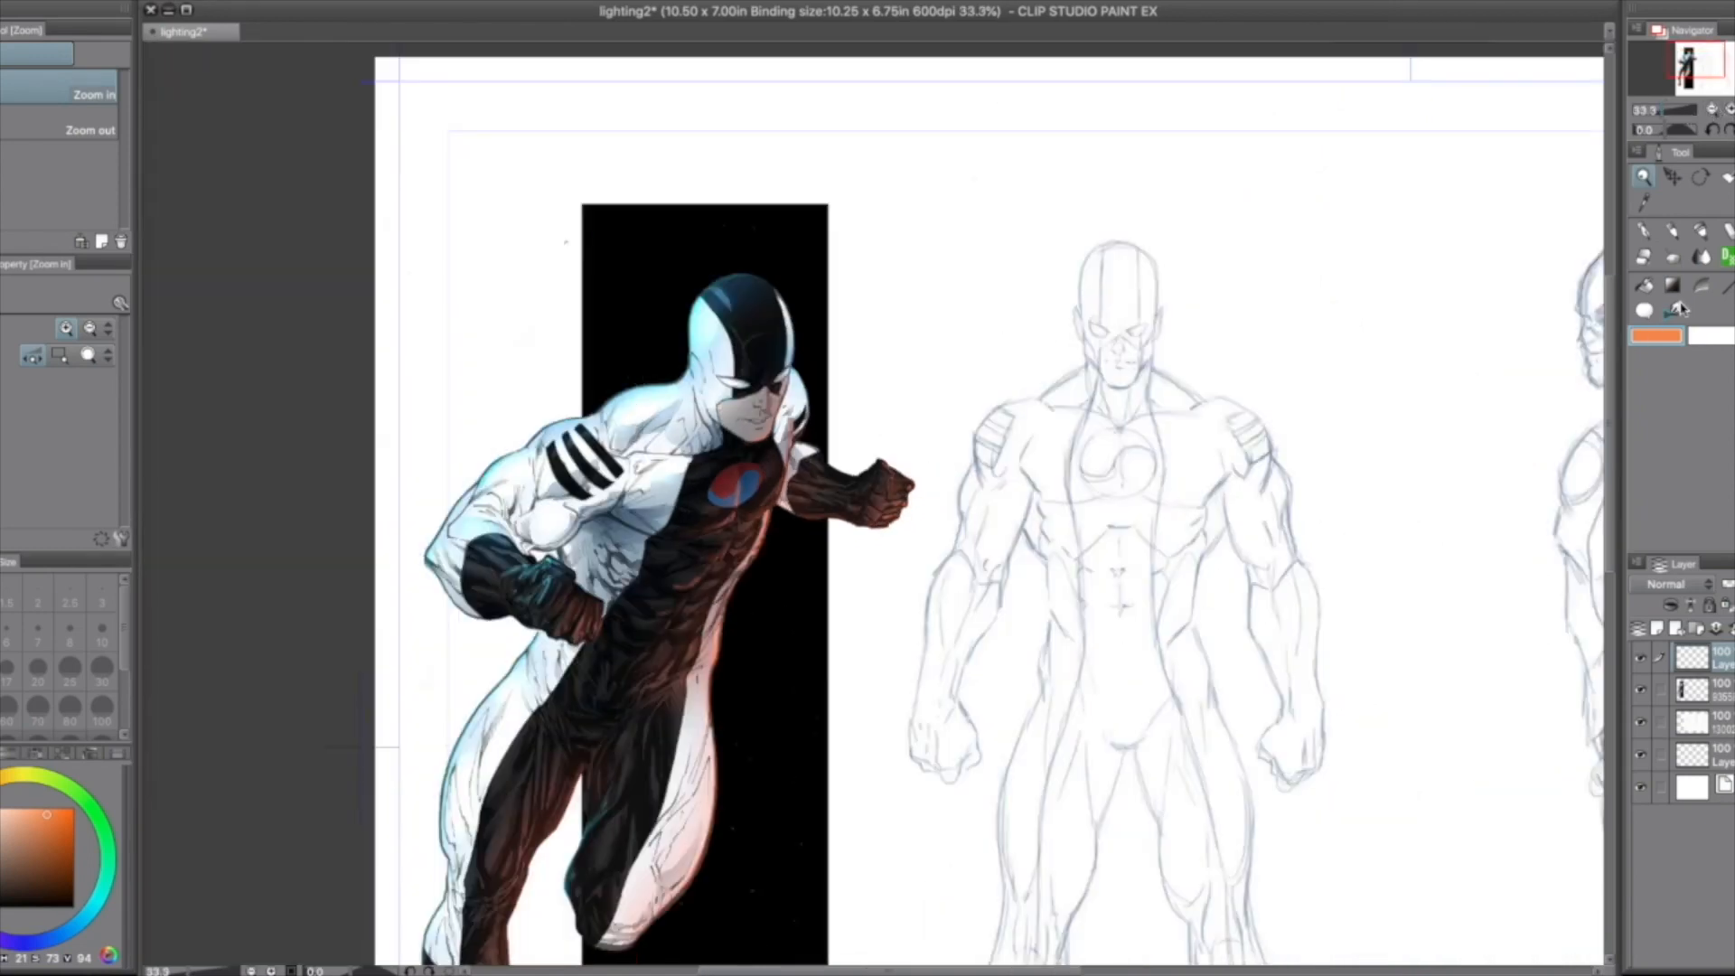
{"action": "left_click", "coordinate": [88, 915]}
{"action": "left_click", "coordinate": [70, 807]}
{"action": "left_click", "coordinate": [1644, 232]}
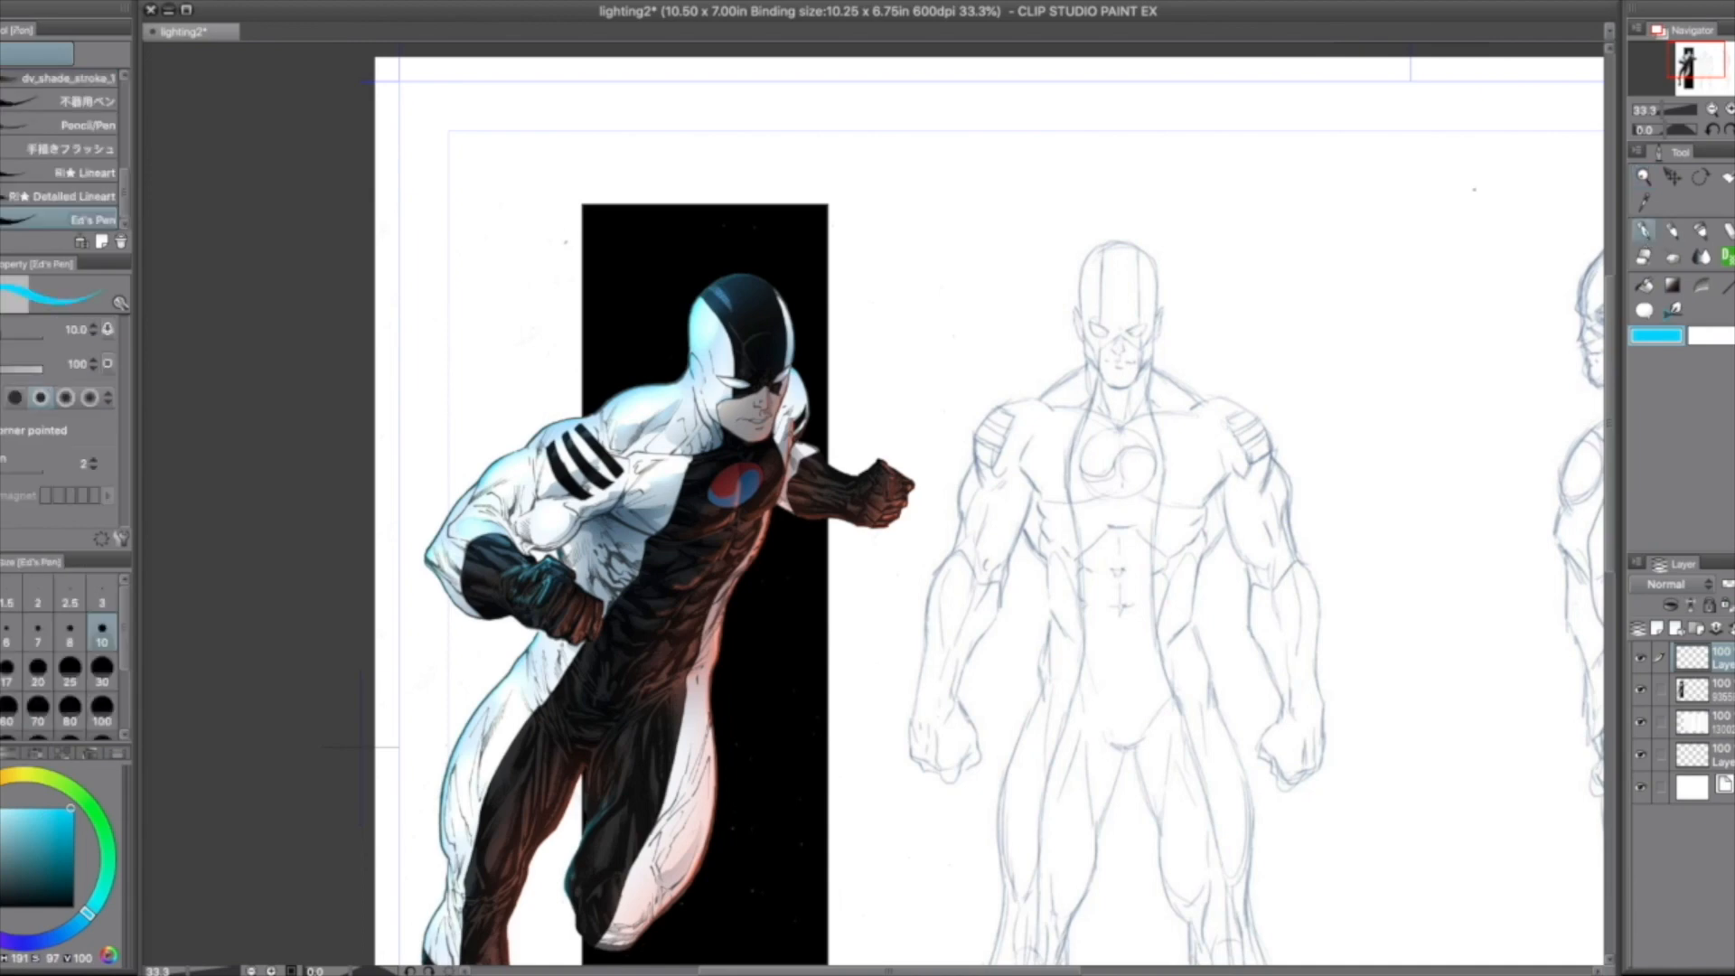
{"action": "mouse_move", "coordinate": [441, 246]}
{"action": "left_mouse_down"}
{"action": "mouse_move", "coordinate": [511, 352]}
{"action": "mouse_move", "coordinate": [511, 309]}
{"action": "left_mouse_up"}
{"action": "mouse_move", "coordinate": [560, 161]}
{"action": "left_mouse_down"}
{"action": "mouse_move", "coordinate": [657, 291]}
{"action": "mouse_move", "coordinate": [649, 228]}
{"action": "left_mouse_up"}
{"action": "left_click_drag", "start_coordinate": [397, 377], "coordinate": [454, 452]}
{"action": "left_click_drag", "start_coordinate": [446, 405], "coordinate": [431, 449]}
{"action": "left_click_drag", "start_coordinate": [400, 629], "coordinate": [458, 697]}
{"action": "left_click_drag", "start_coordinate": [457, 698], "coordinate": [451, 654]}
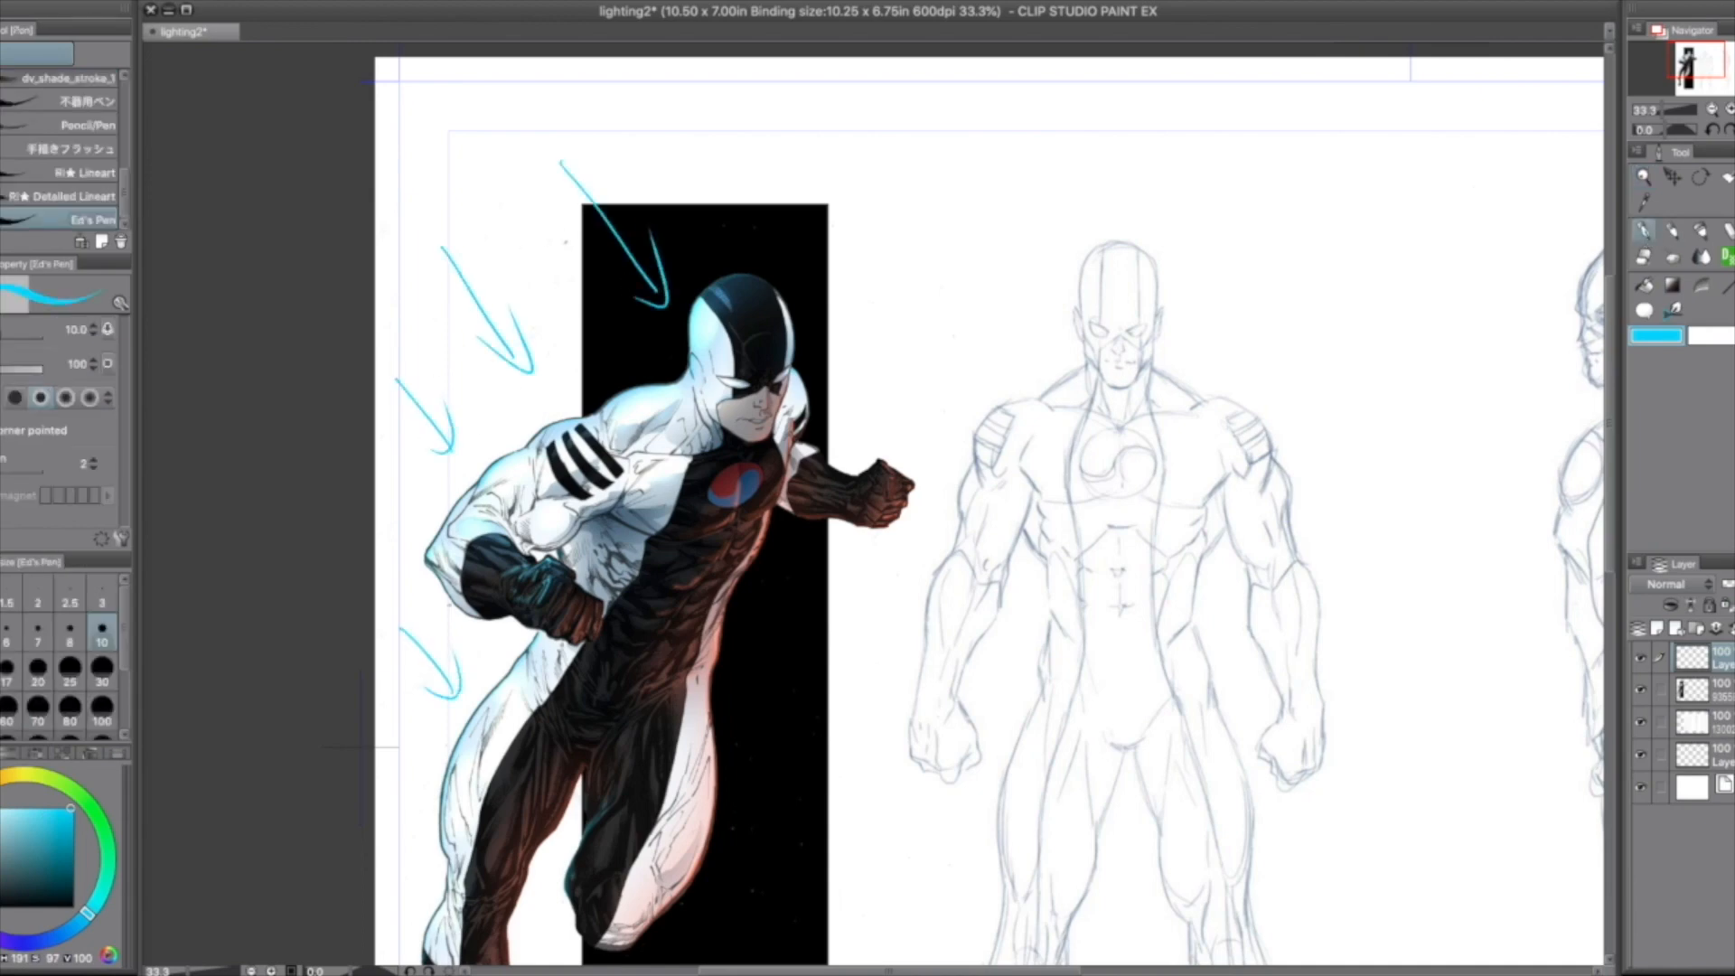
Step: Draw three orange arrows over the black backdrop, pointing up and left toward the coloured hero's torso and leg
{"action": "left_click", "coordinate": [2, 790]}
{"action": "mouse_move", "coordinate": [851, 773]}
{"action": "left_mouse_down"}
{"action": "mouse_move", "coordinate": [798, 741]}
{"action": "mouse_move", "coordinate": [814, 611]}
{"action": "mouse_move", "coordinate": [785, 586]}
{"action": "left_mouse_up"}
{"action": "mouse_move", "coordinate": [795, 627]}
{"action": "left_mouse_down"}
{"action": "mouse_move", "coordinate": [784, 583]}
{"action": "mouse_move", "coordinate": [821, 586]}
{"action": "left_mouse_up"}
{"action": "mouse_move", "coordinate": [821, 897]}
{"action": "left_mouse_down"}
{"action": "mouse_move", "coordinate": [749, 821]}
{"action": "mouse_move", "coordinate": [775, 821]}
{"action": "left_mouse_up"}
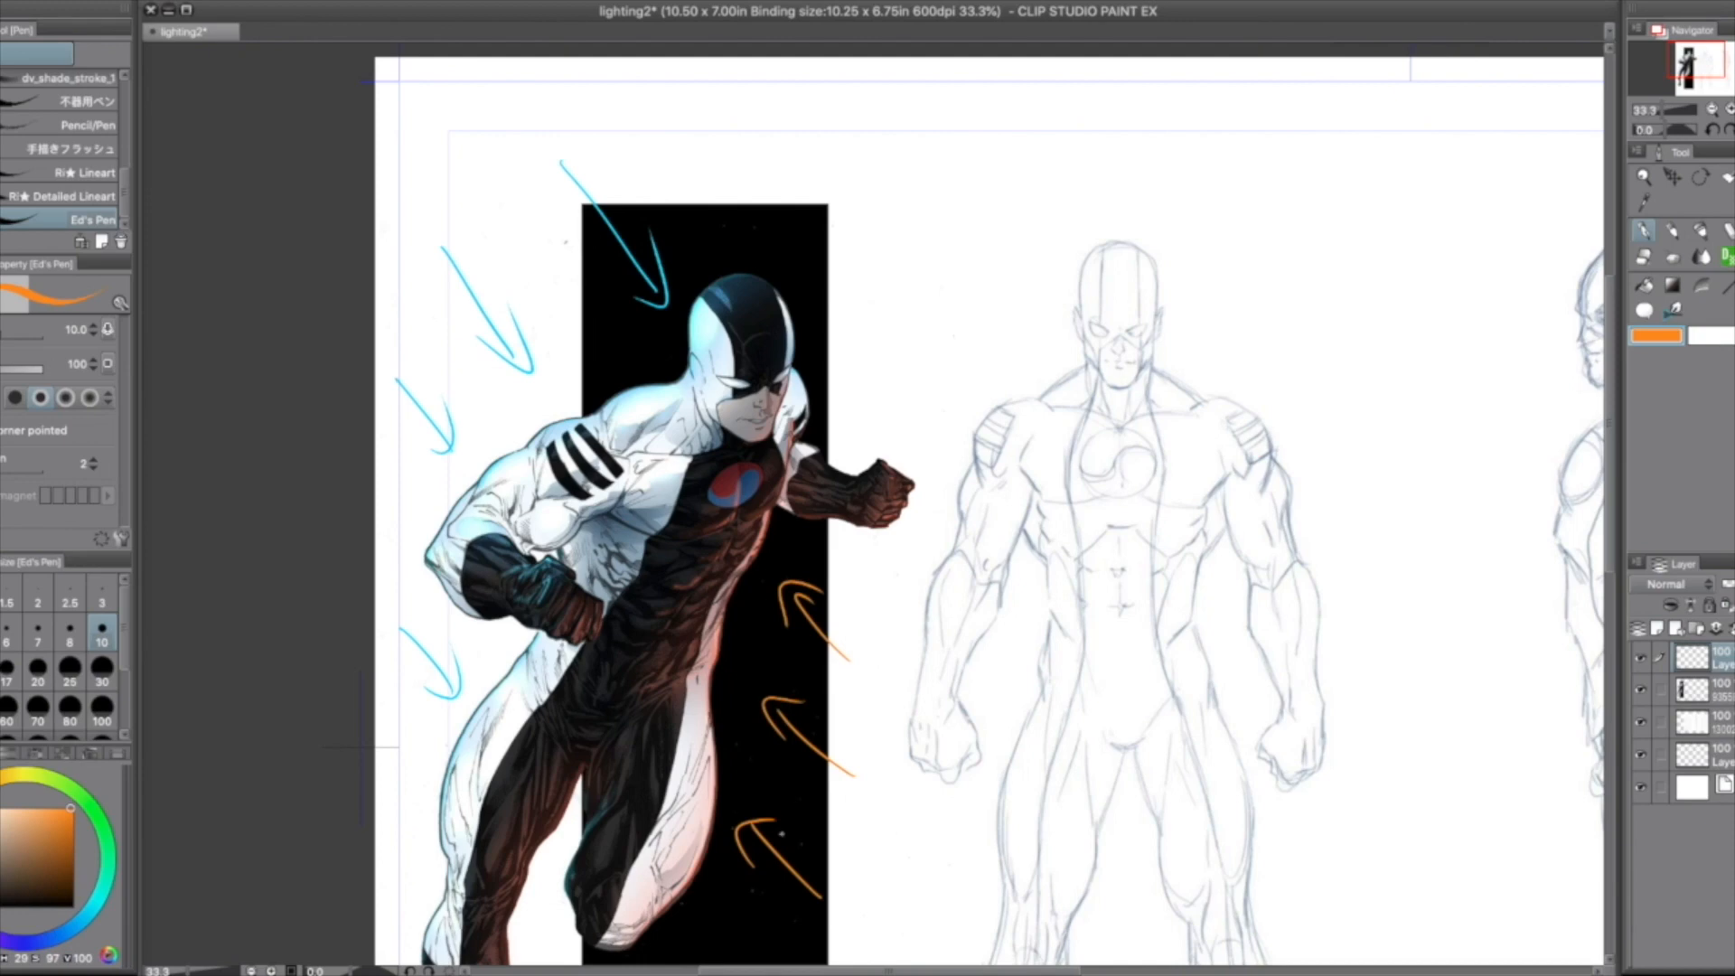
Step: Draw a row of six orange arrows pointing down at the head and shoulders of the front-view figure sketch
{"action": "left_click_drag", "start_coordinate": [769, 971], "coordinate": [875, 972]}
{"action": "left_click_drag", "start_coordinate": [1607, 449], "coordinate": [1605, 505]}
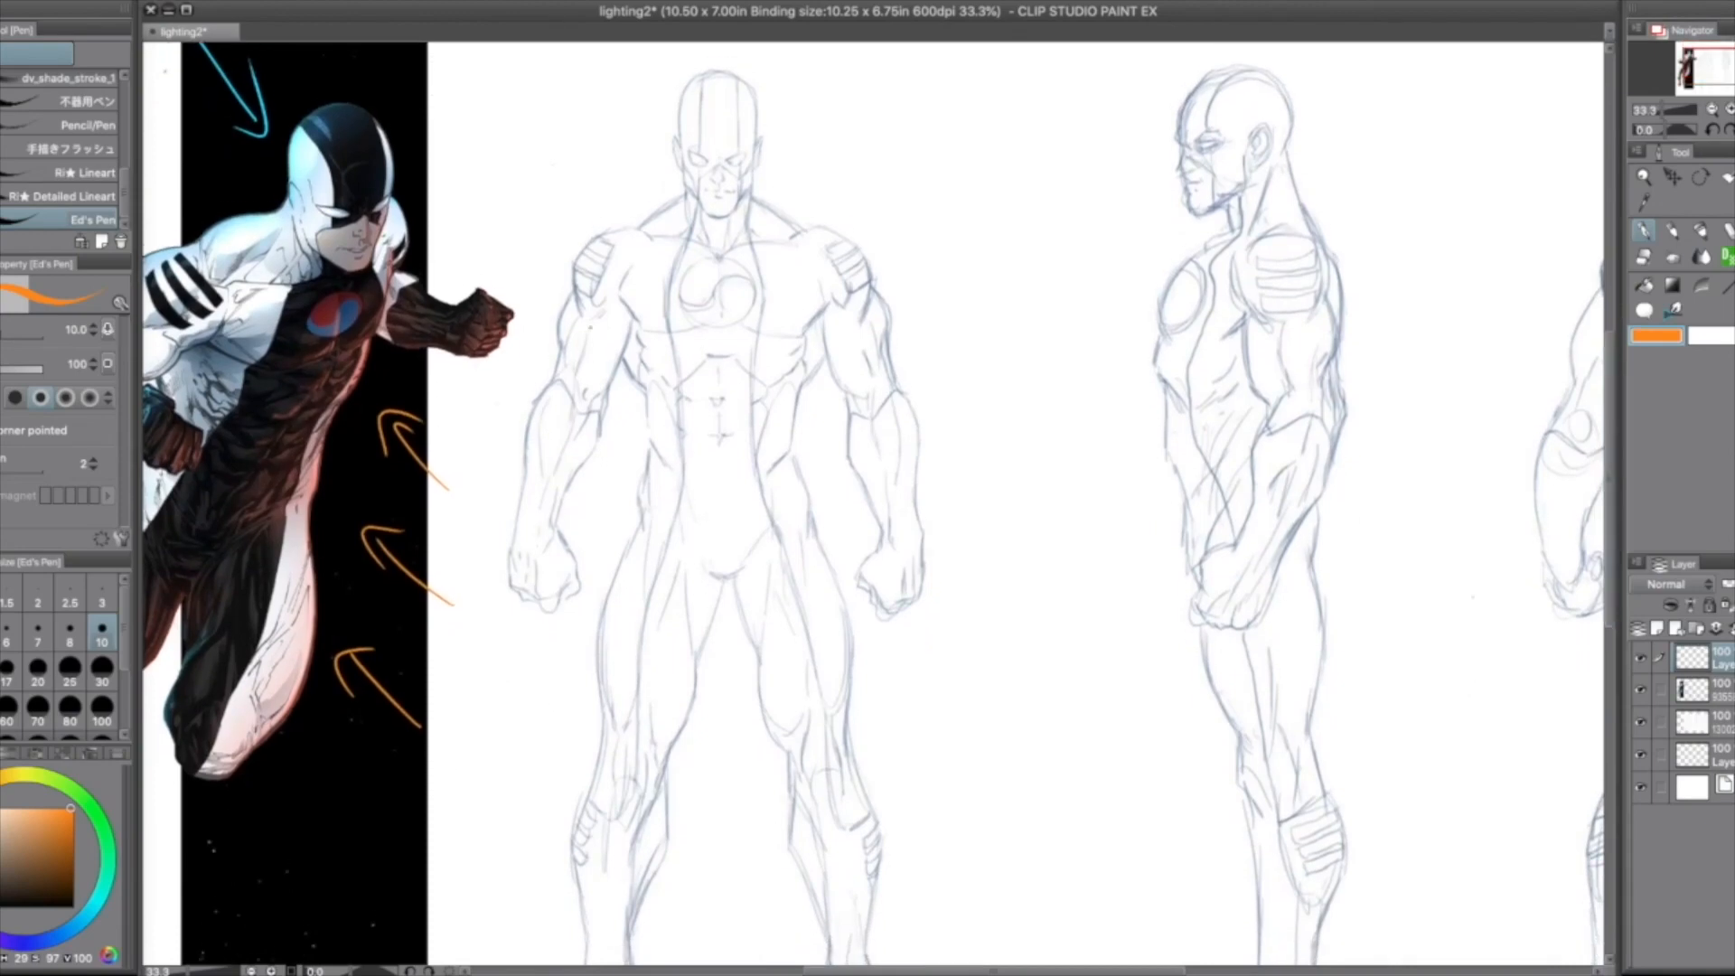
{"action": "left_click", "coordinate": [1711, 111]}
{"action": "left_click", "coordinate": [1712, 111]}
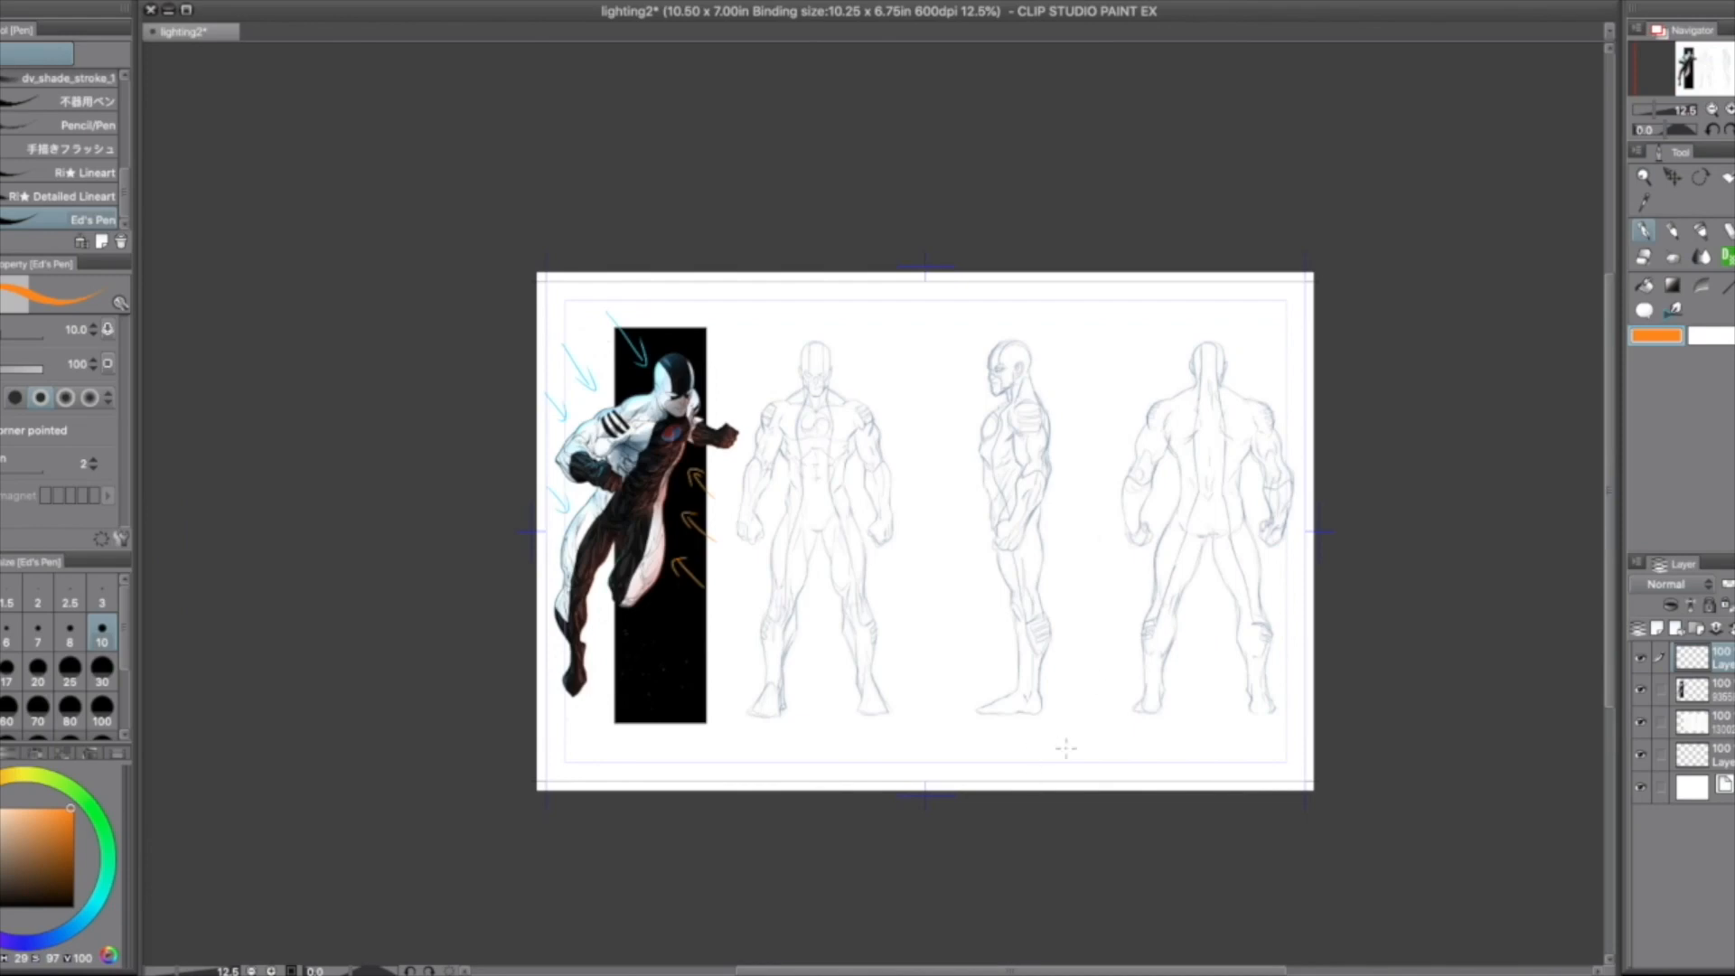
{"action": "left_click_drag", "start_coordinate": [963, 972], "coordinate": [1005, 972]}
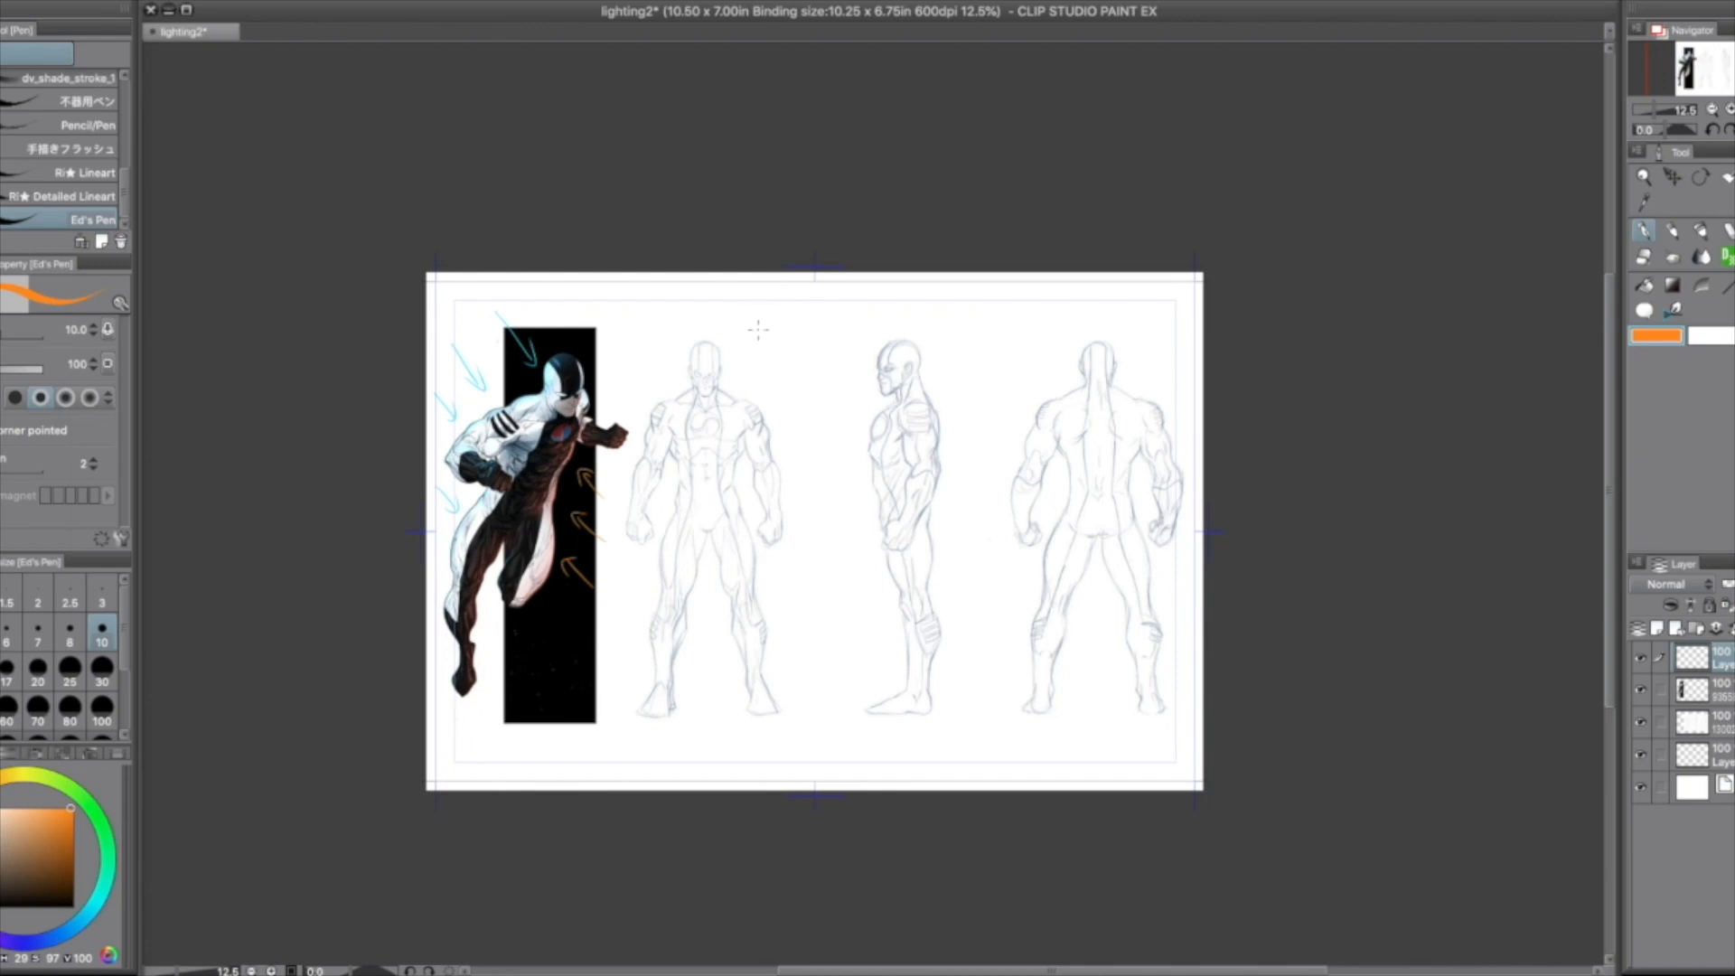
{"action": "mouse_move", "coordinate": [749, 291]}
{"action": "left_mouse_down"}
{"action": "mouse_move", "coordinate": [749, 373]}
{"action": "mouse_move", "coordinate": [708, 324]}
{"action": "mouse_move", "coordinate": [670, 363]}
{"action": "mouse_move", "coordinate": [645, 362]}
{"action": "mouse_move", "coordinate": [647, 386]}
{"action": "left_mouse_up"}
{"action": "left_click_drag", "start_coordinate": [782, 321], "coordinate": [785, 426]}
{"action": "left_click_drag", "start_coordinate": [624, 336], "coordinate": [622, 426]}
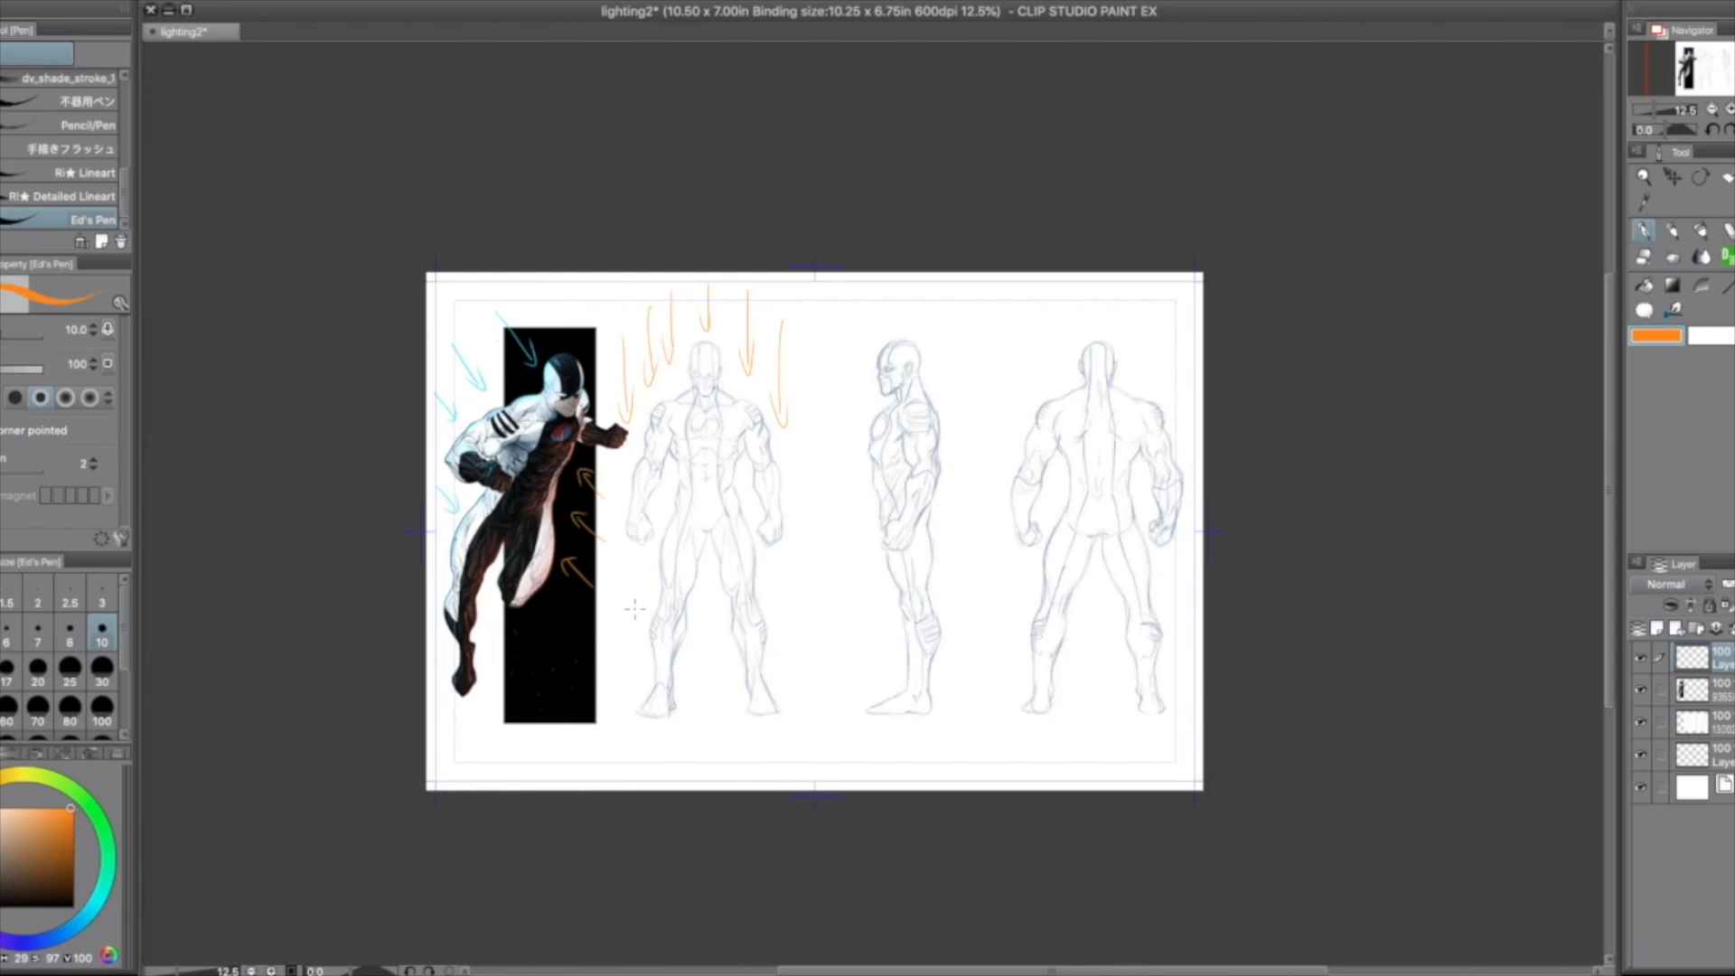
Step: Mark orange shadow lines under the front-view figure's right-hand pectoral and along the adjacent upper arm
{"action": "left_click", "coordinate": [1644, 177]}
{"action": "left_click_drag", "start_coordinate": [714, 447], "coordinate": [816, 395]}
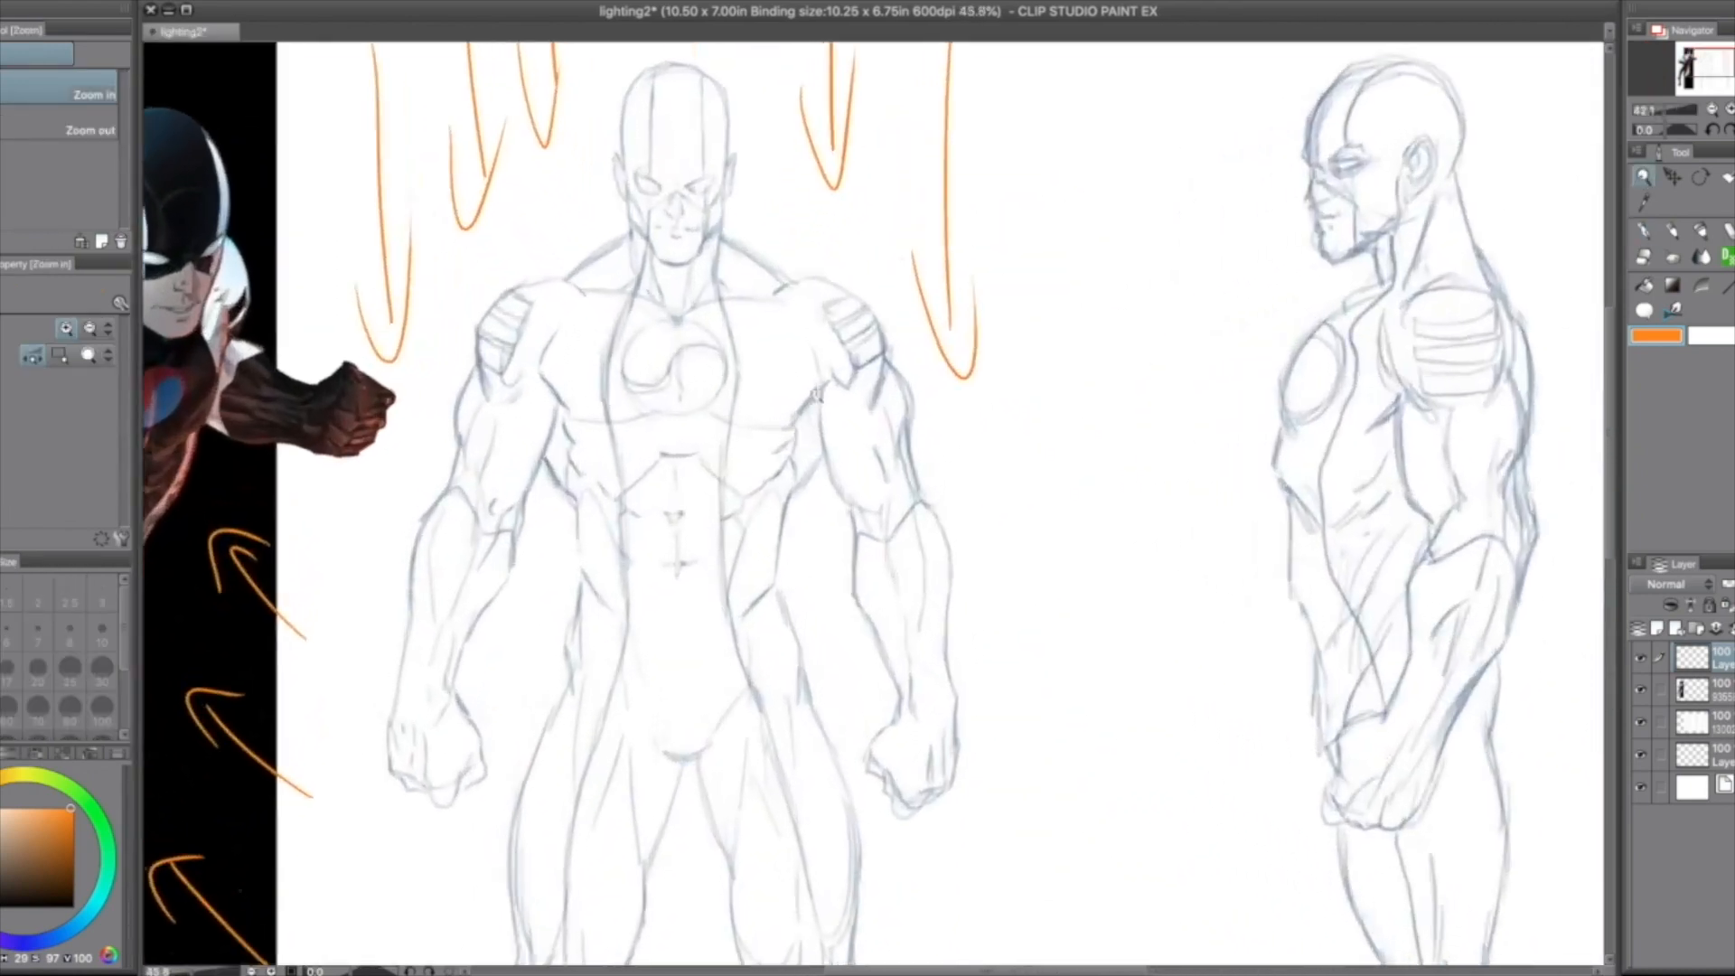
{"action": "left_click", "coordinate": [1647, 231]}
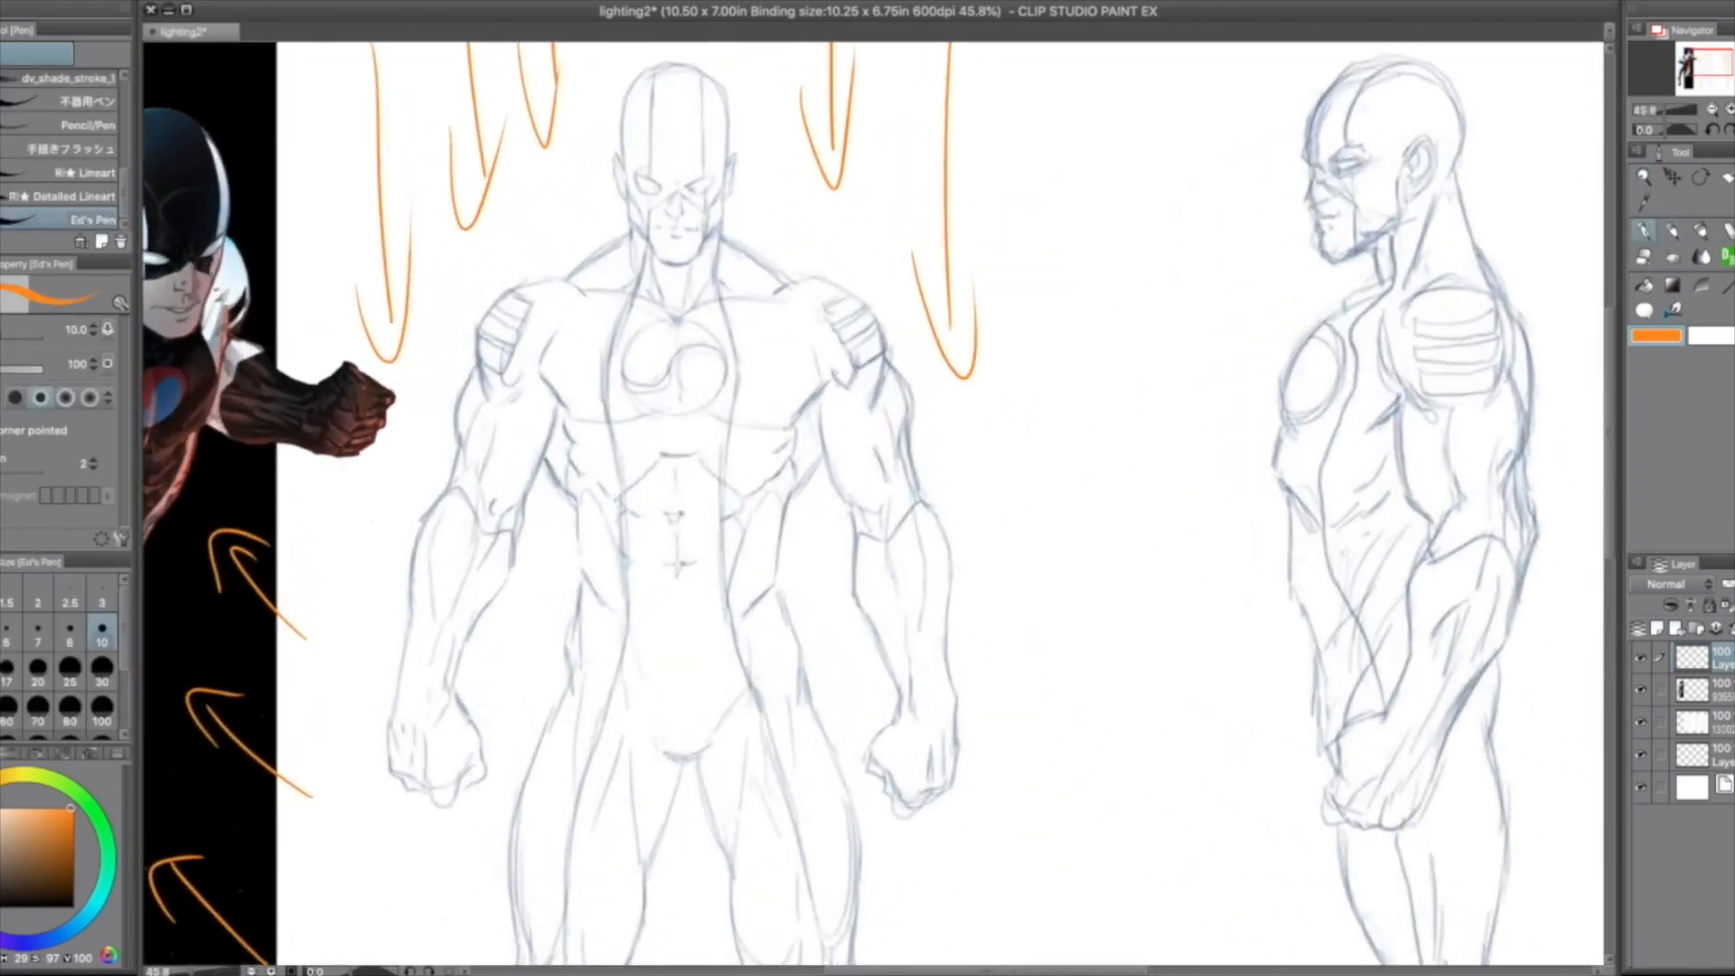
{"action": "left_click_drag", "start_coordinate": [820, 390], "coordinate": [754, 426]}
{"action": "left_click_drag", "start_coordinate": [818, 417], "coordinate": [848, 506]}
Step: Lasso the chest area between the front-view figure's centre line and the costume seam, fill it with orange, and deselect
{"action": "left_click", "coordinate": [1729, 180]}
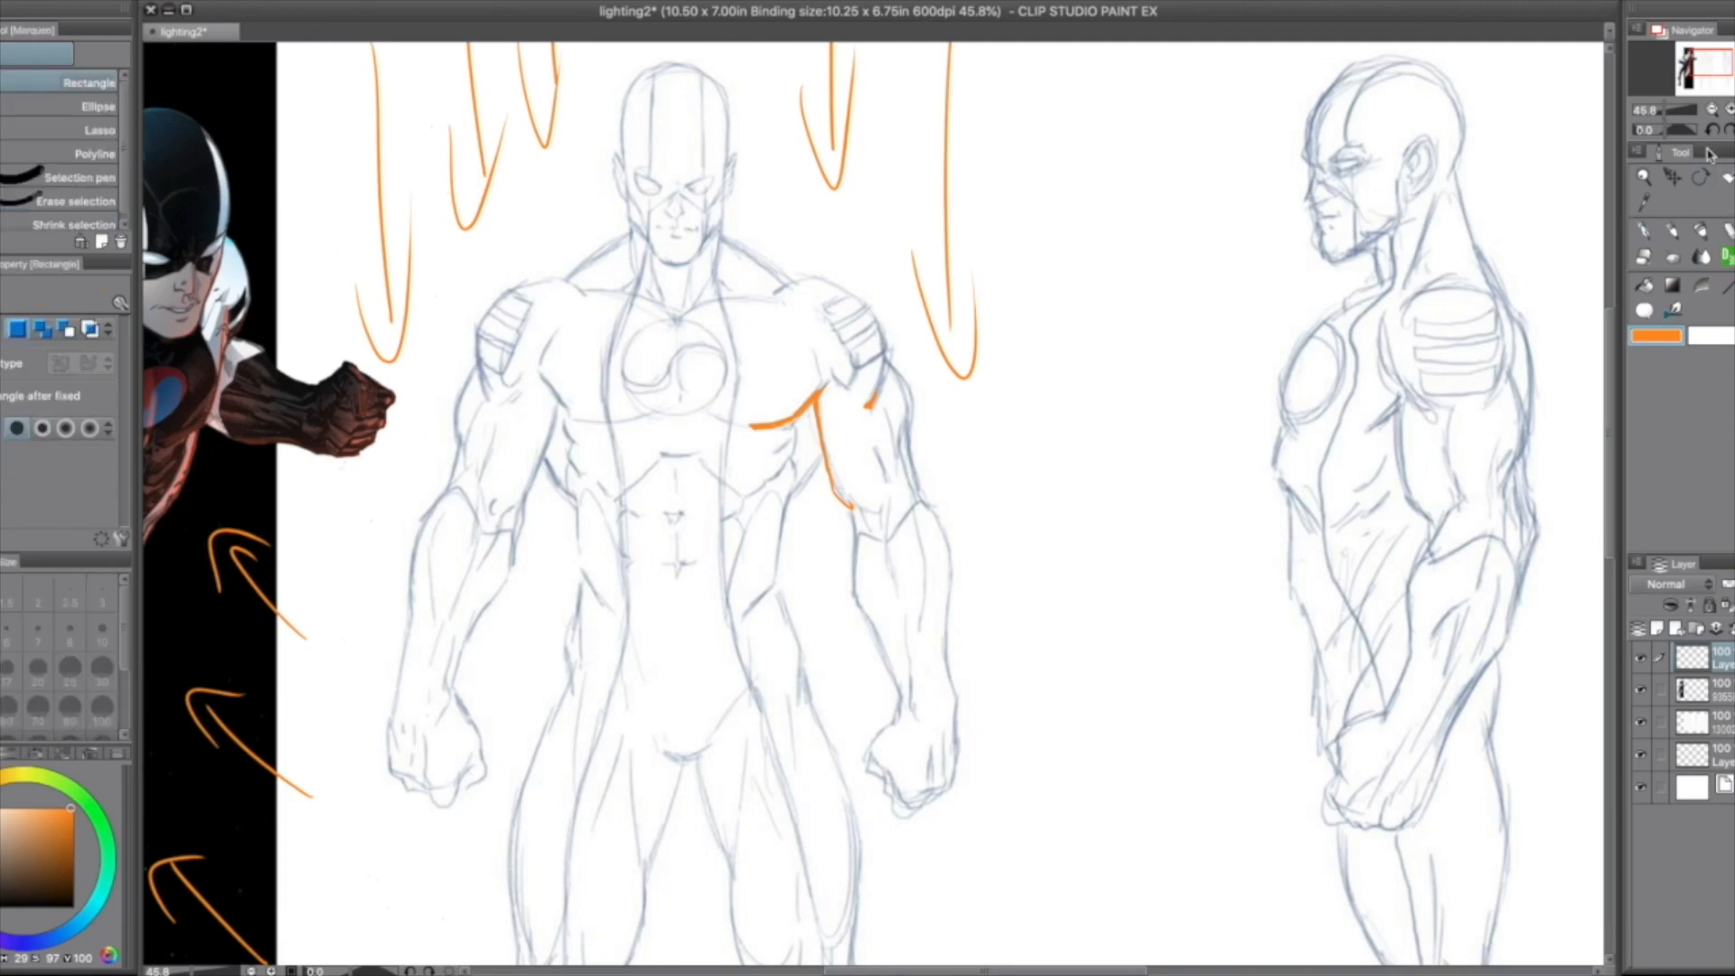
{"action": "left_click", "coordinate": [42, 132]}
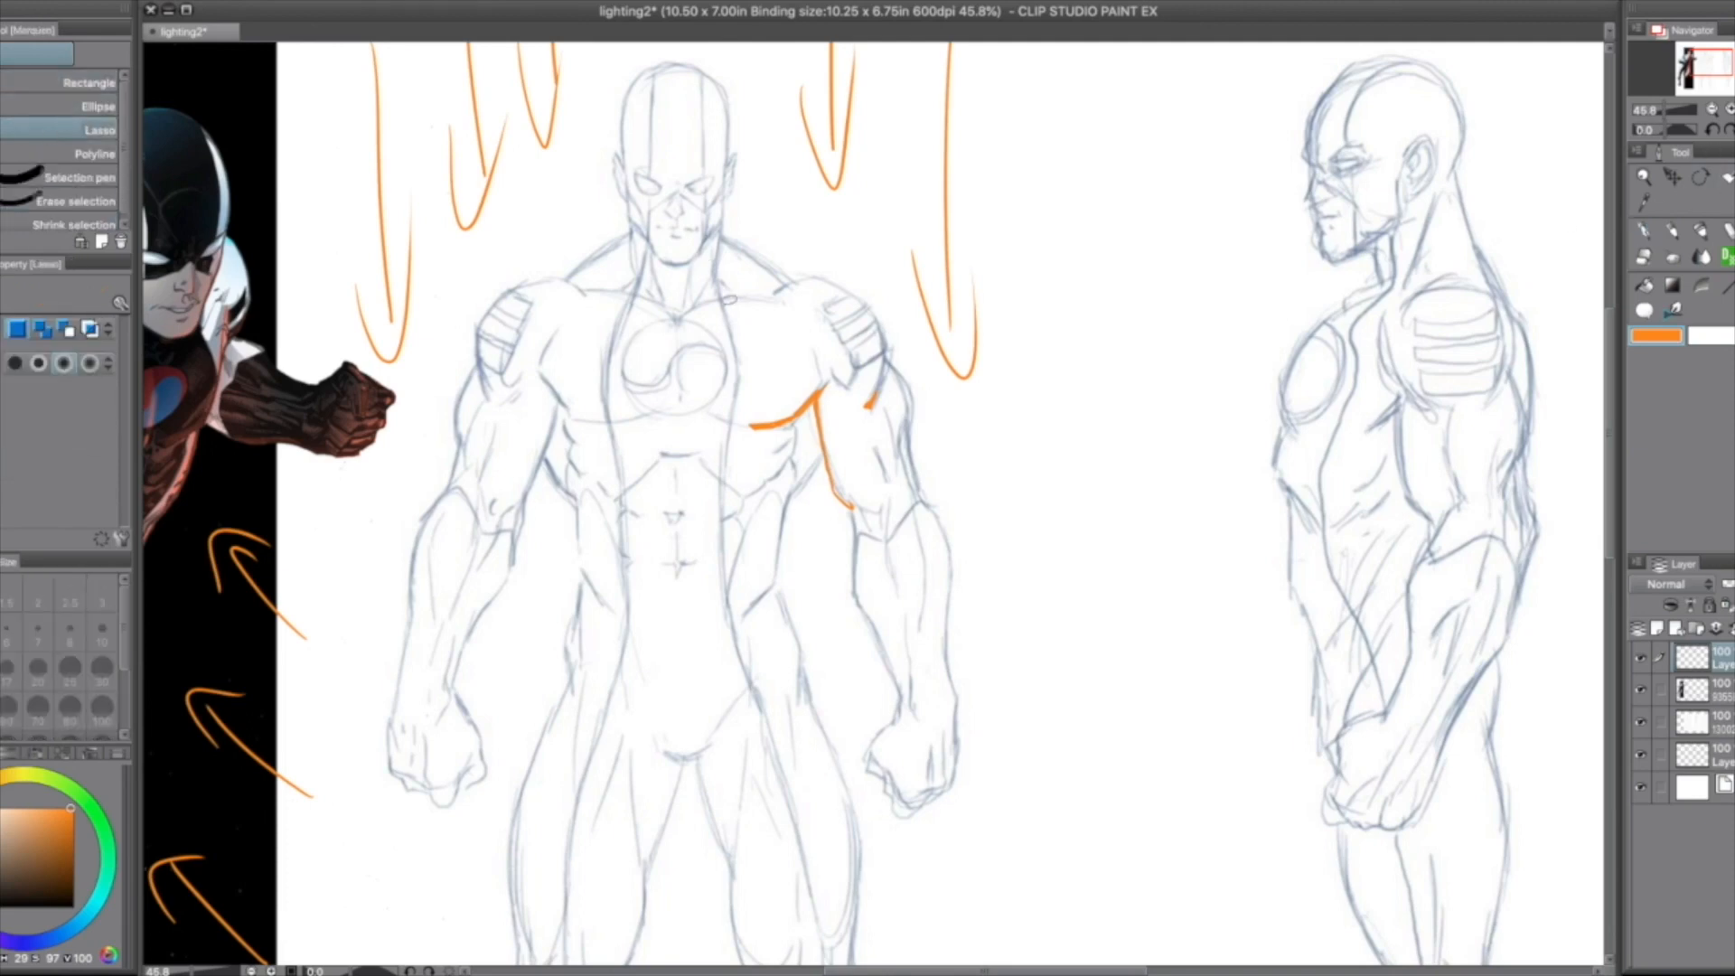
{"action": "mouse_move", "coordinate": [720, 299]}
{"action": "left_mouse_down"}
{"action": "mouse_move", "coordinate": [688, 330]}
{"action": "mouse_move", "coordinate": [680, 391]}
{"action": "mouse_move", "coordinate": [737, 420]}
{"action": "mouse_move", "coordinate": [722, 300]}
{"action": "left_mouse_up"}
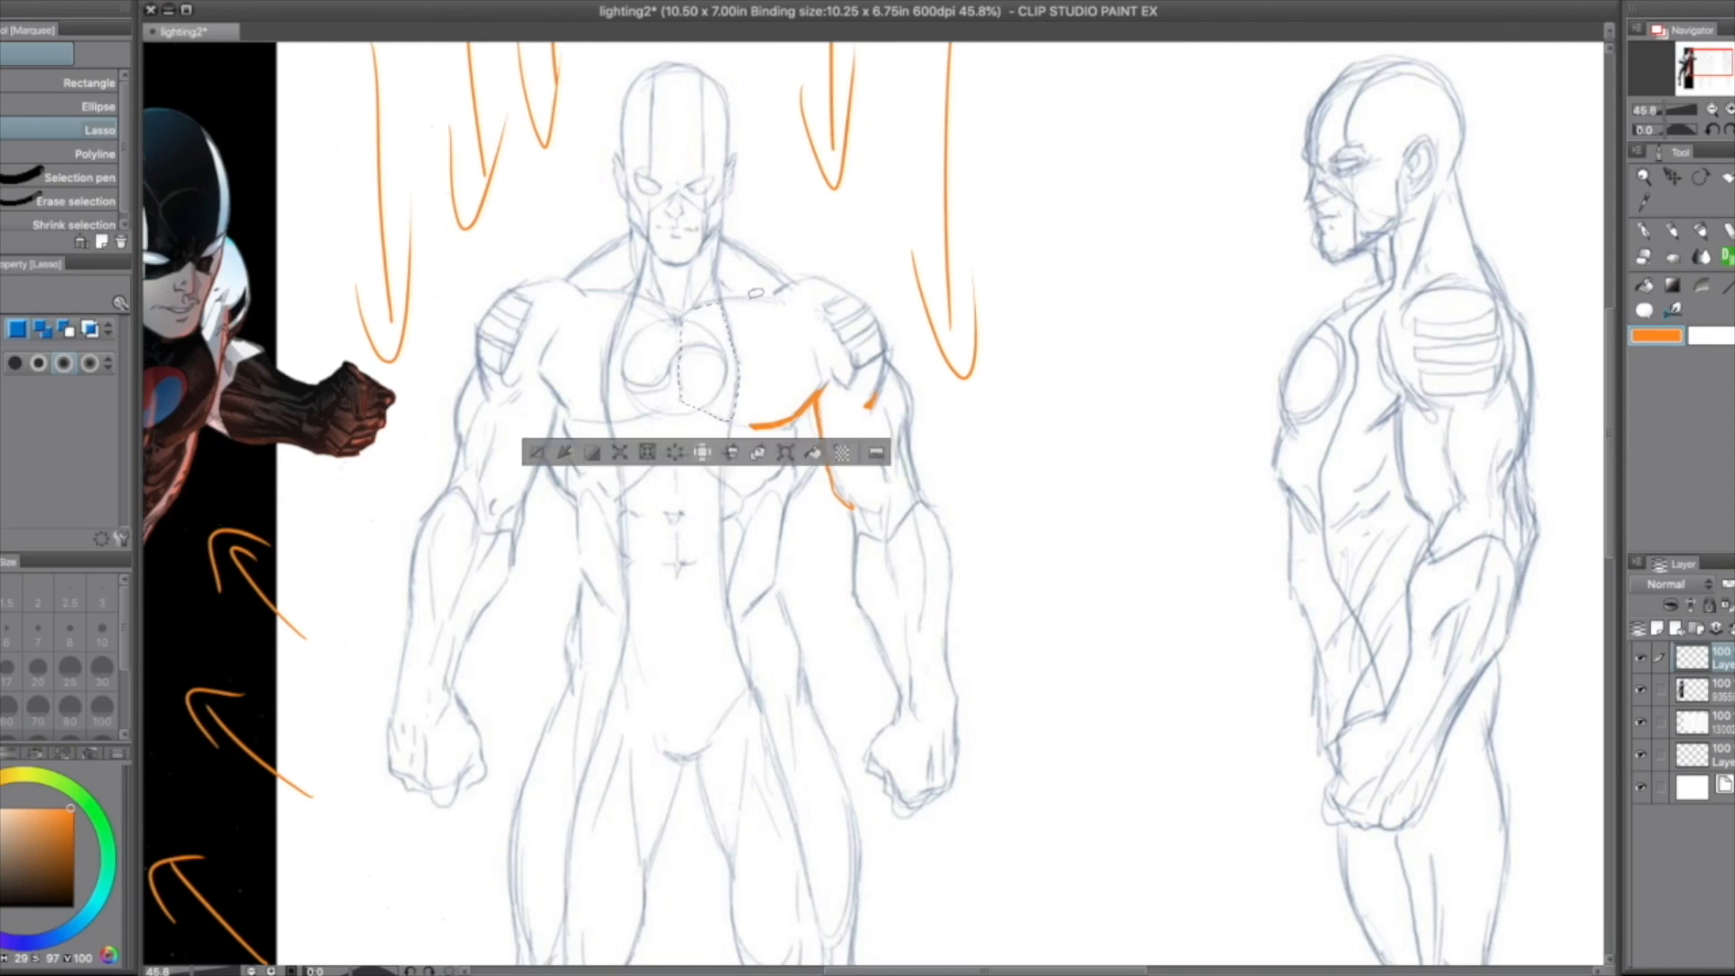
{"action": "left_click", "coordinate": [815, 452]}
{"action": "left_click", "coordinate": [536, 451]}
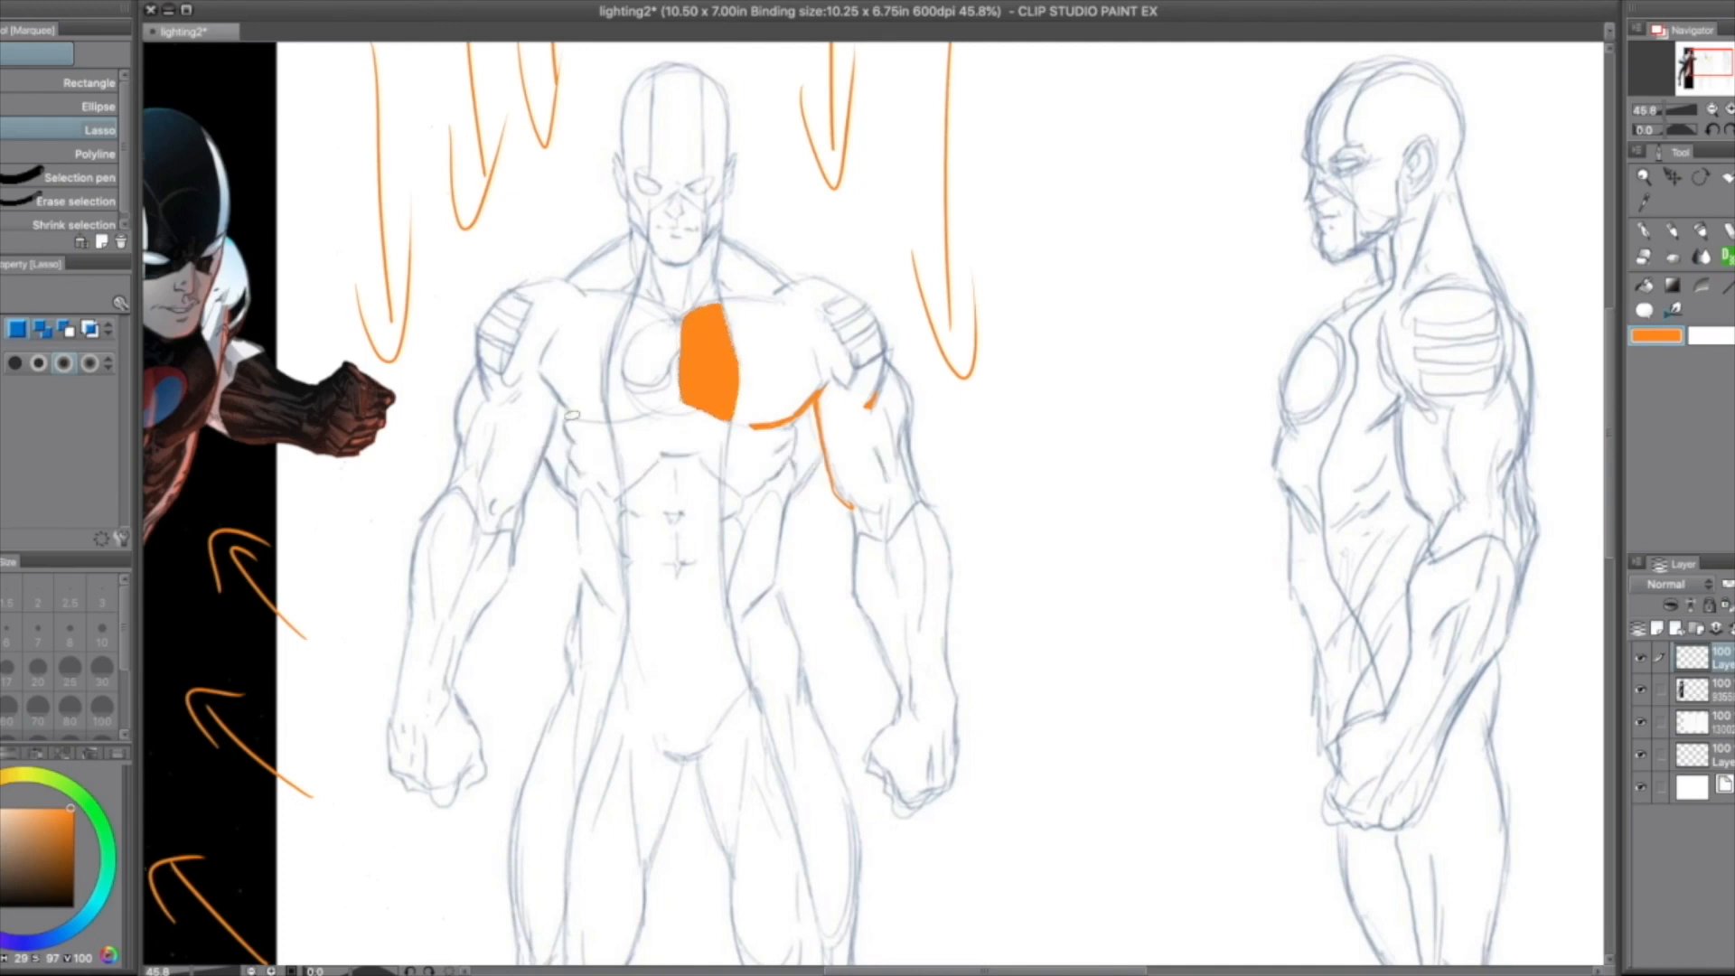
Step: Draw white highlight strokes along the upper and lower edges of the orange chest patch with the pen
{"action": "left_click", "coordinate": [1708, 343]}
{"action": "left_click", "coordinate": [1655, 230]}
{"action": "mouse_move", "coordinate": [688, 318]}
{"action": "left_mouse_down"}
{"action": "mouse_move", "coordinate": [720, 304]}
{"action": "mouse_move", "coordinate": [728, 333]}
{"action": "left_mouse_up"}
{"action": "left_click_drag", "start_coordinate": [701, 409], "coordinate": [729, 395]}
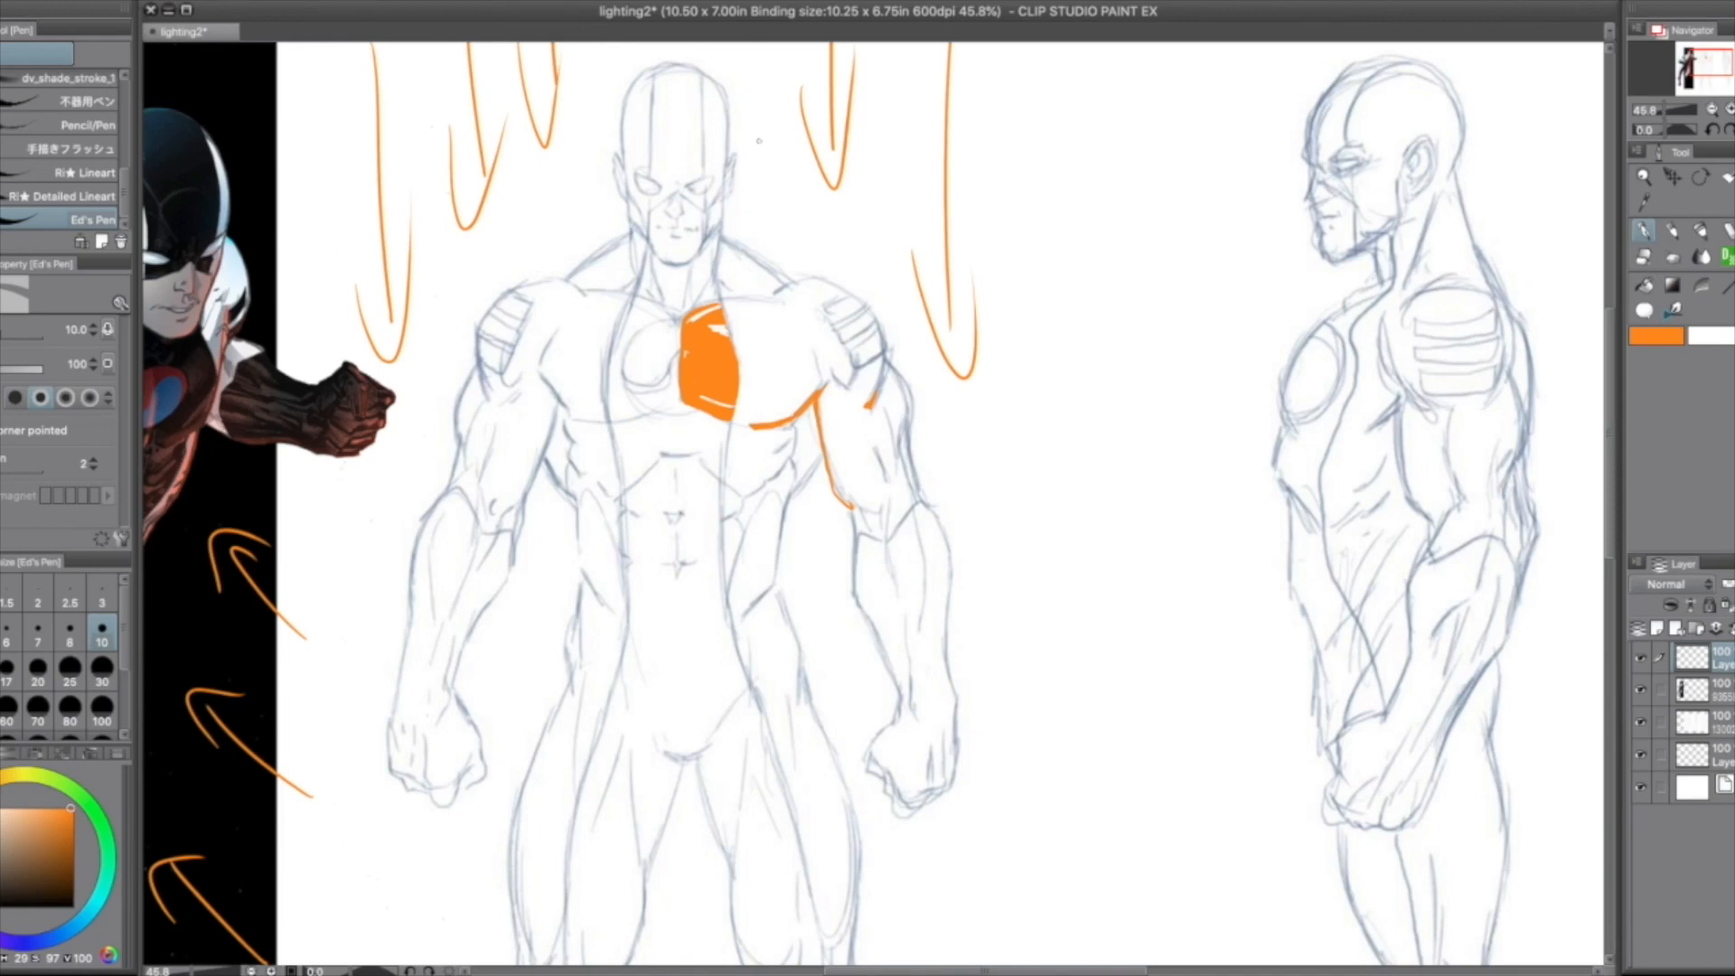
Step: Add an orange downward arrow beside the front-view figure's head and another white highlight near the top of the orange chest patch
{"action": "left_click", "coordinate": [1659, 335]}
{"action": "mouse_move", "coordinate": [769, 94]}
{"action": "left_mouse_down"}
{"action": "mouse_move", "coordinate": [752, 226]}
{"action": "mouse_move", "coordinate": [766, 215]}
{"action": "left_mouse_up"}
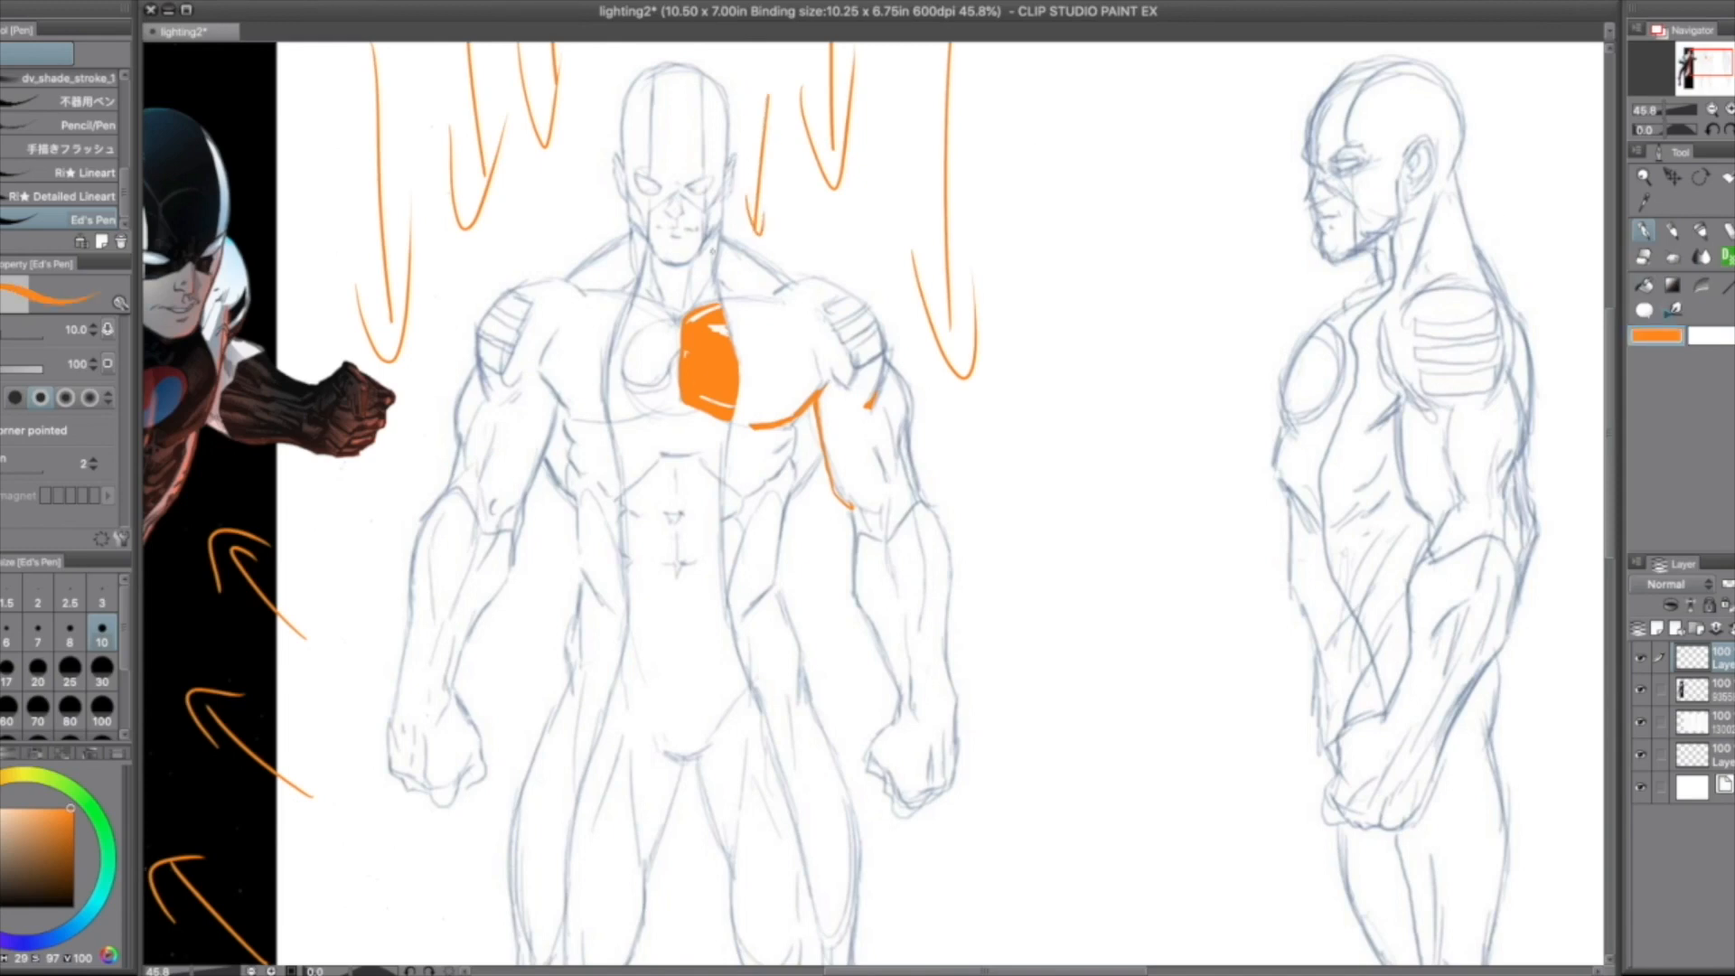
{"action": "left_click", "coordinate": [1705, 336]}
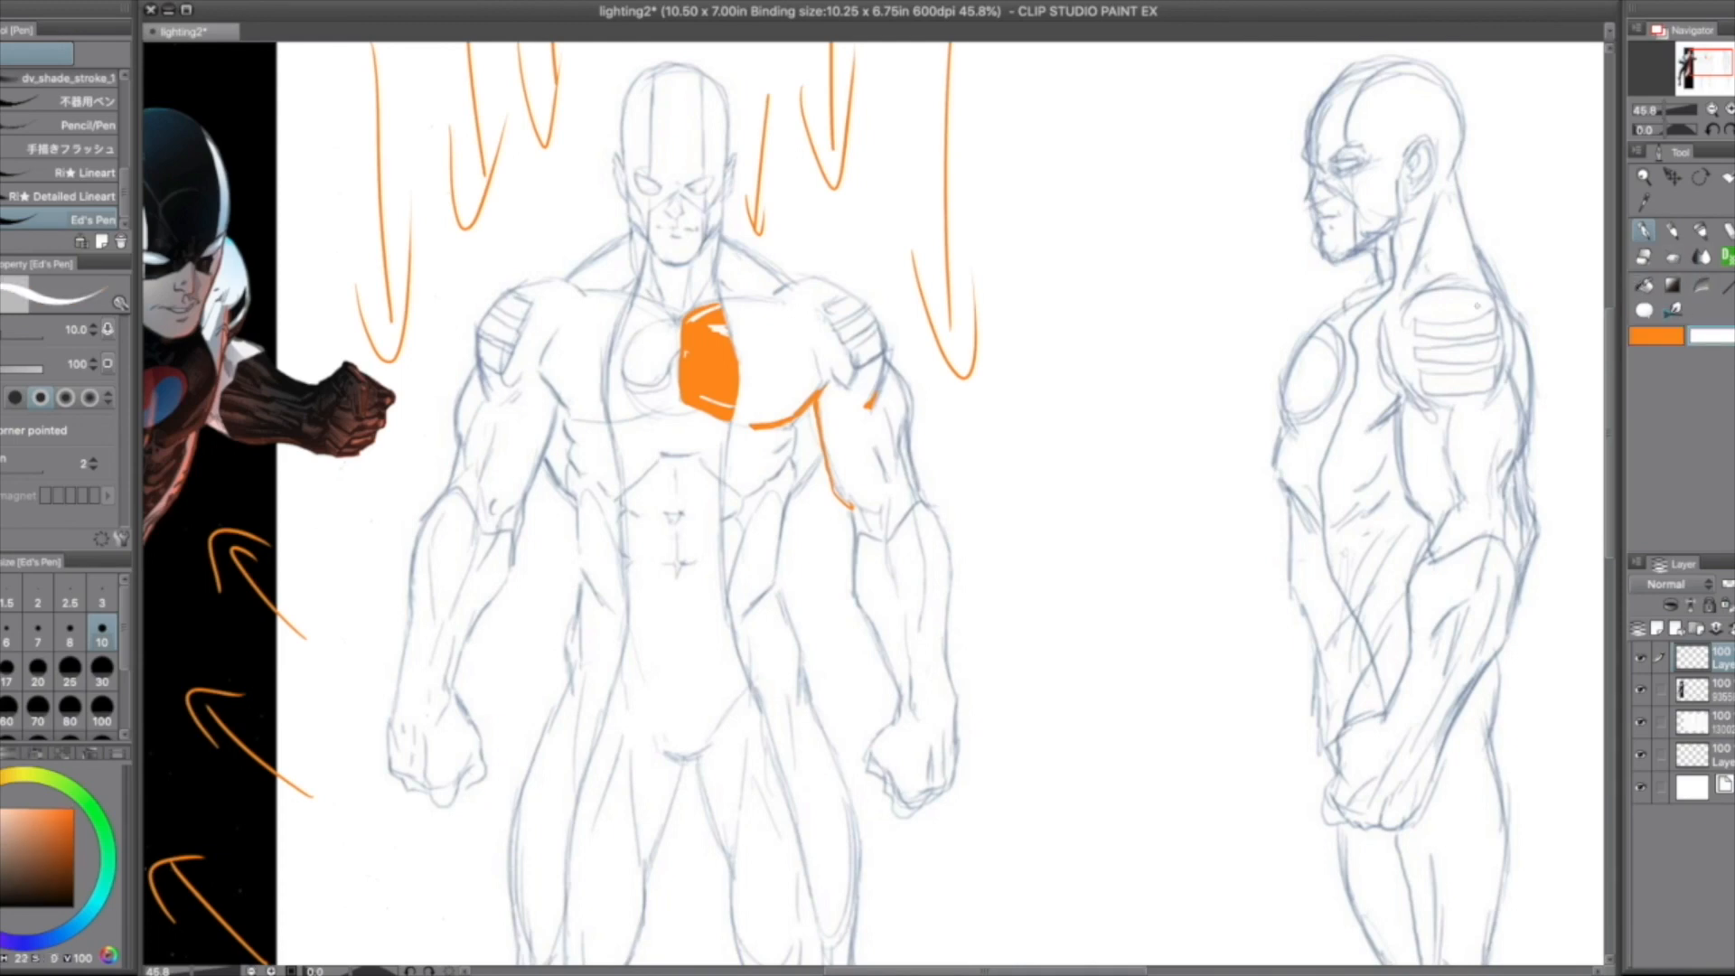
{"action": "left_click", "coordinate": [1733, 335]}
{"action": "left_click_drag", "start_coordinate": [692, 321], "coordinate": [716, 316]}
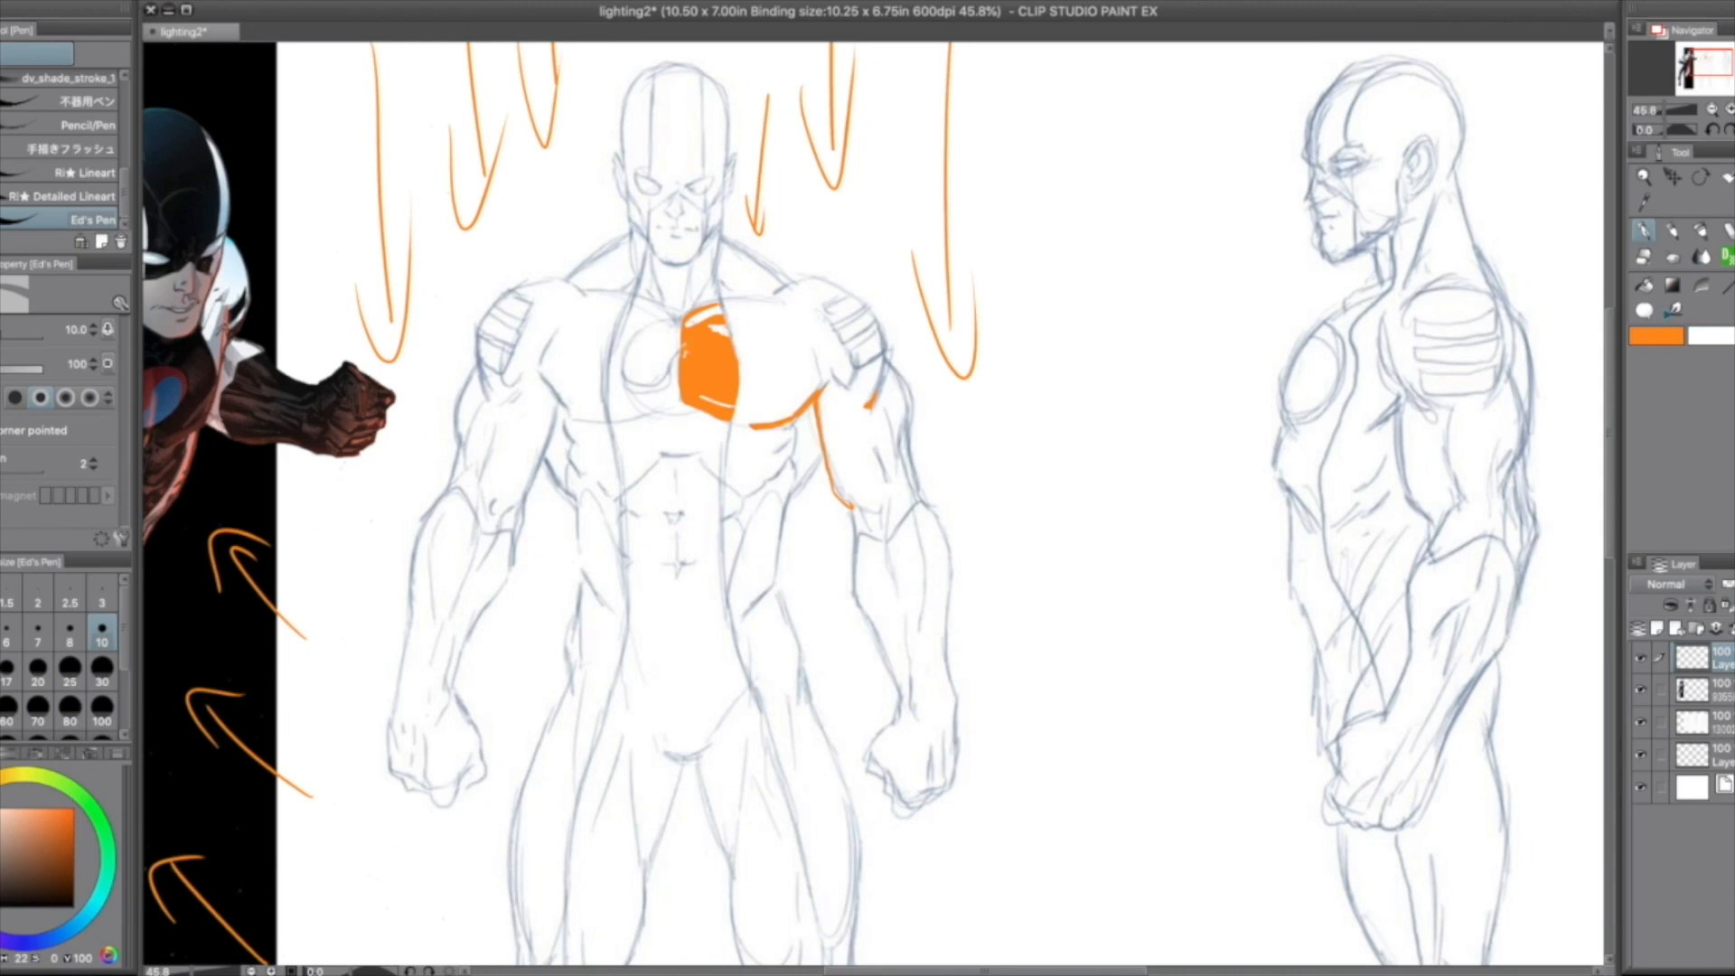
{"action": "key", "text": "ctrl+0"}
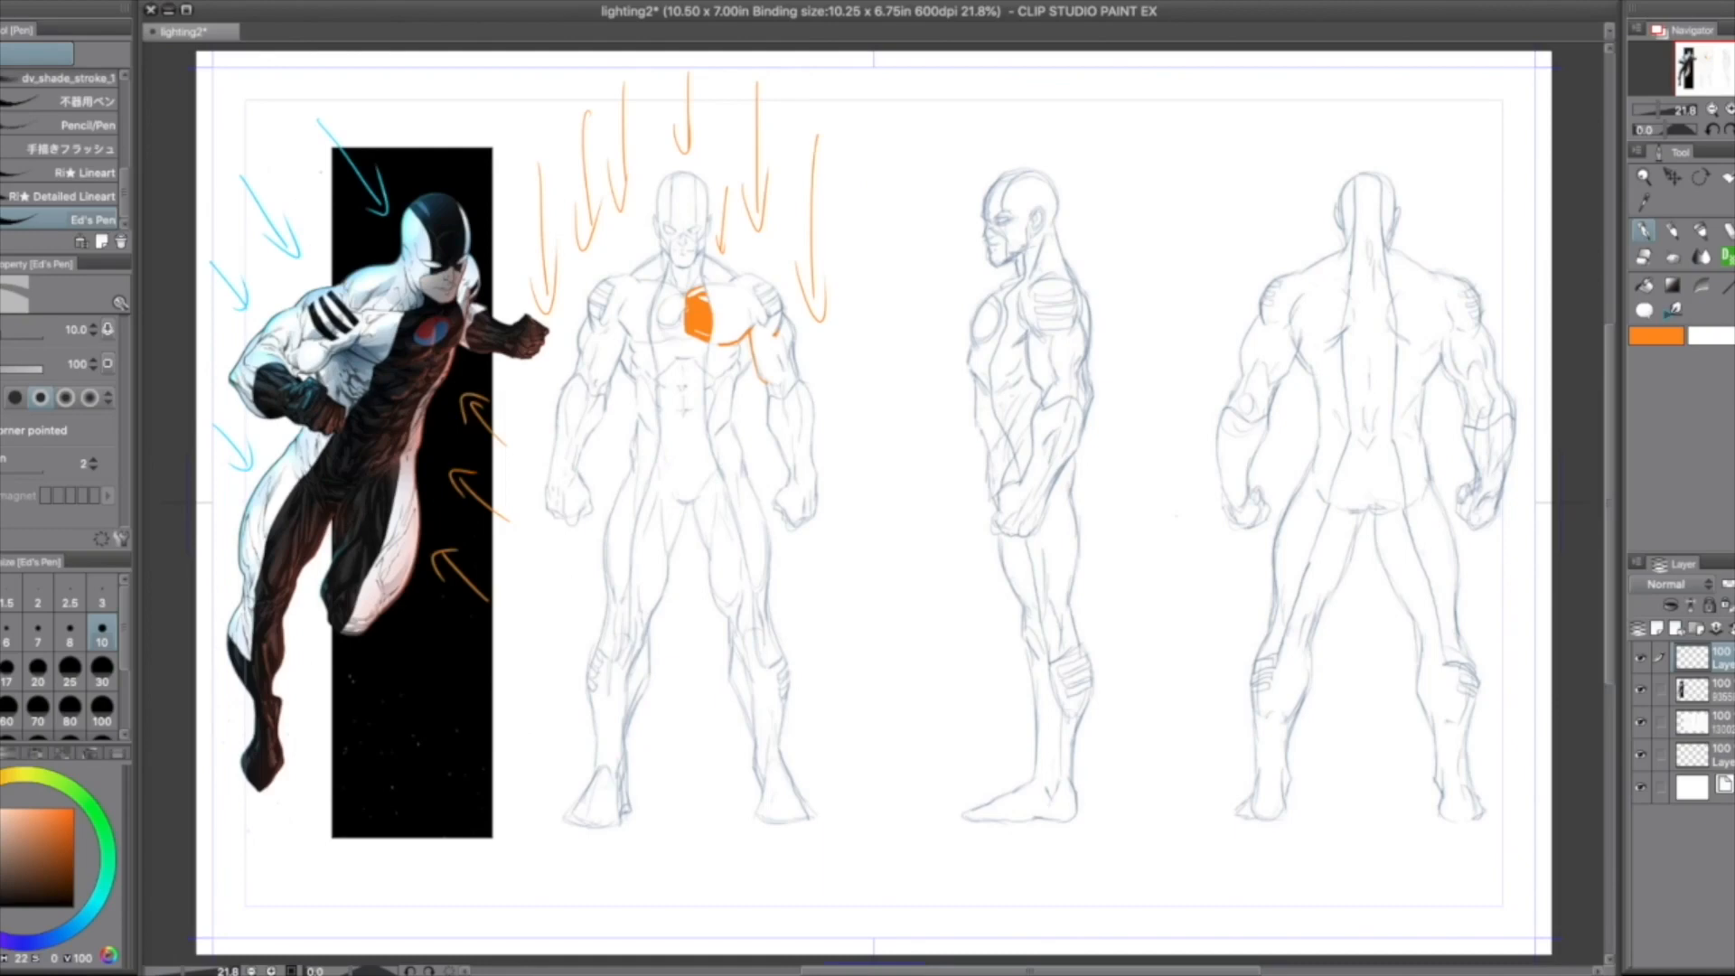